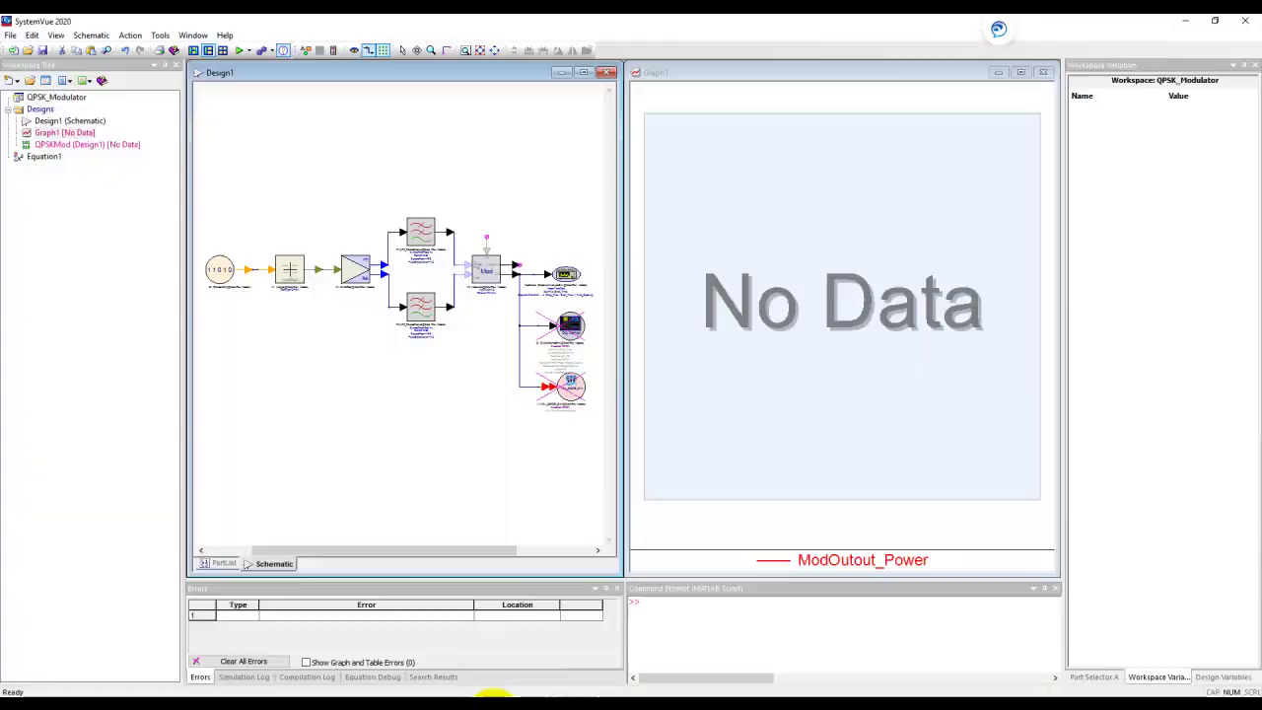
# - Return to the workspace and run QPSKMod so Graph1 plots ModOutout_Power near 70 MHz
pyautogui.click(493, 693)
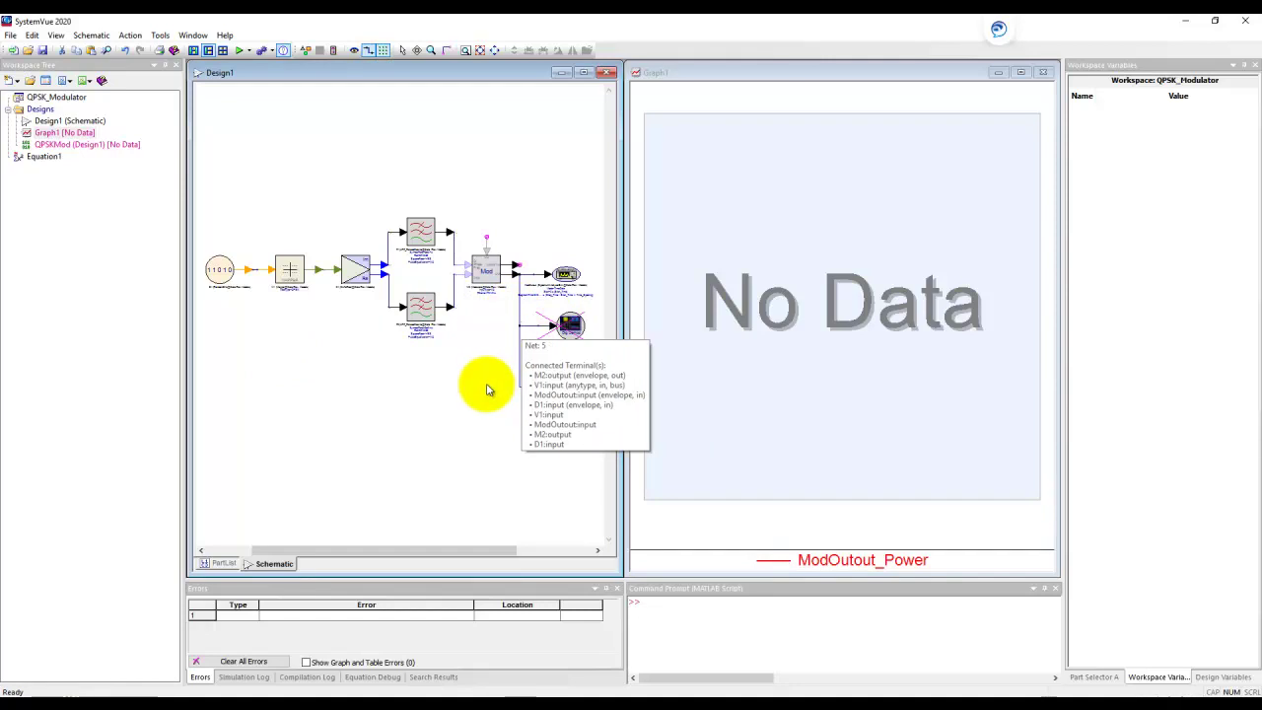
pyautogui.click(239, 50)
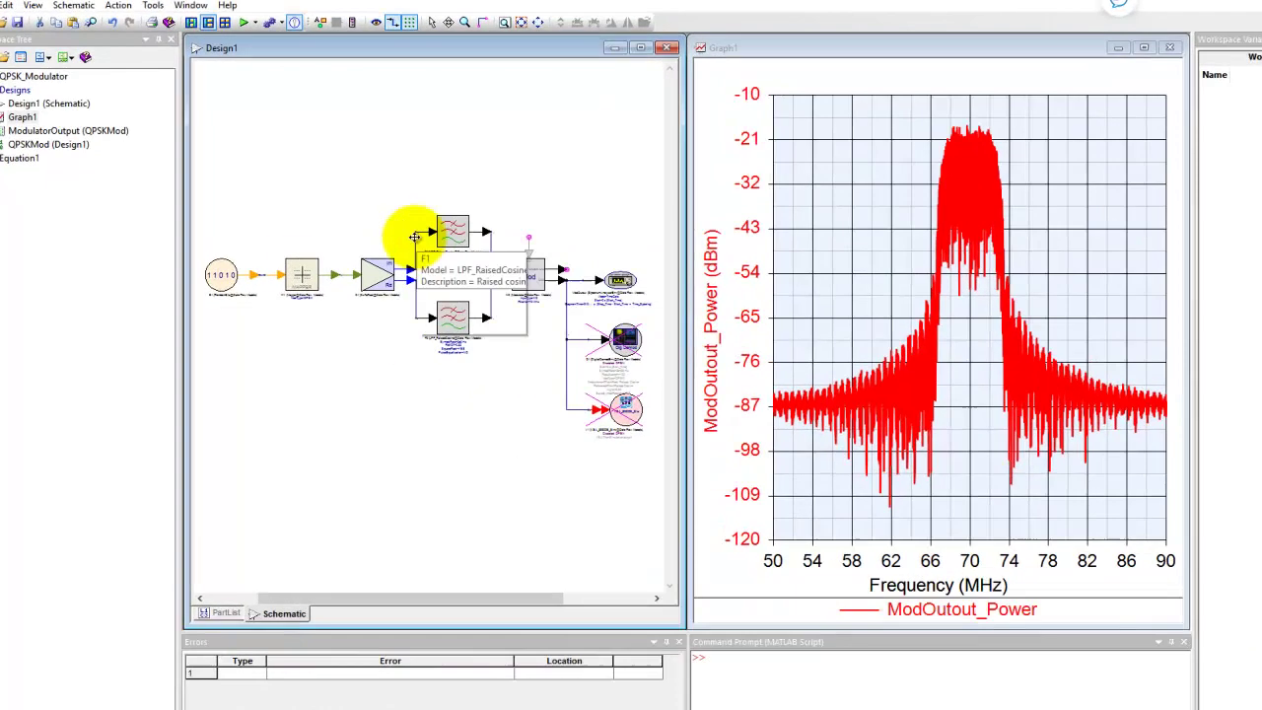
pyautogui.moveTo(420, 279)
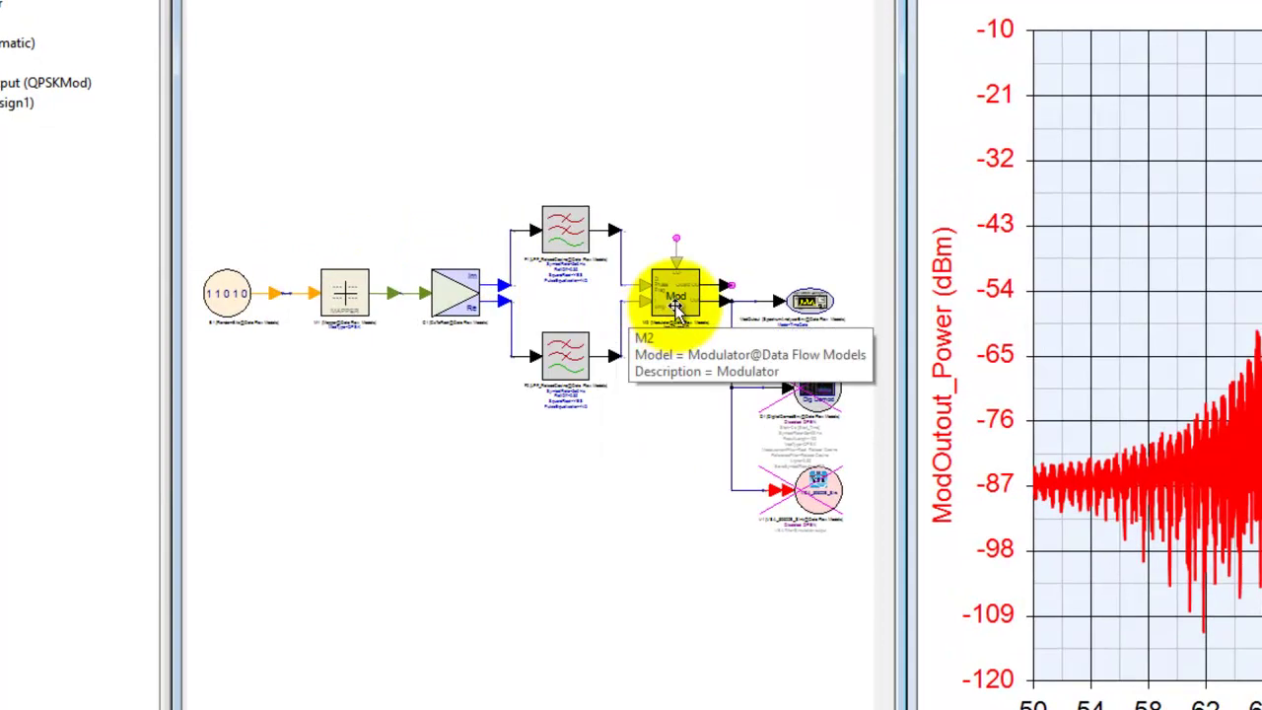
# - Set modulator M2's FCarrier to 70 MHz and mark it as tunable
pyautogui.doubleClick(675, 306)
pyautogui.write('70')
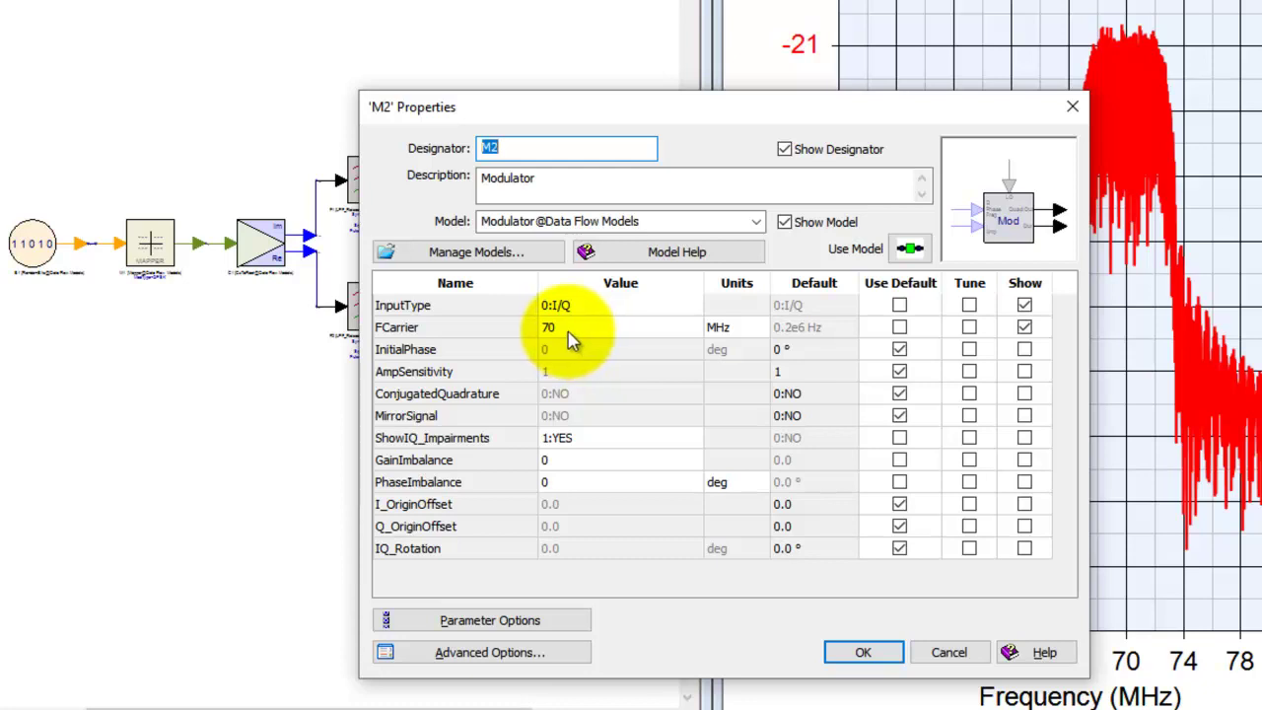
pyautogui.click(559, 336)
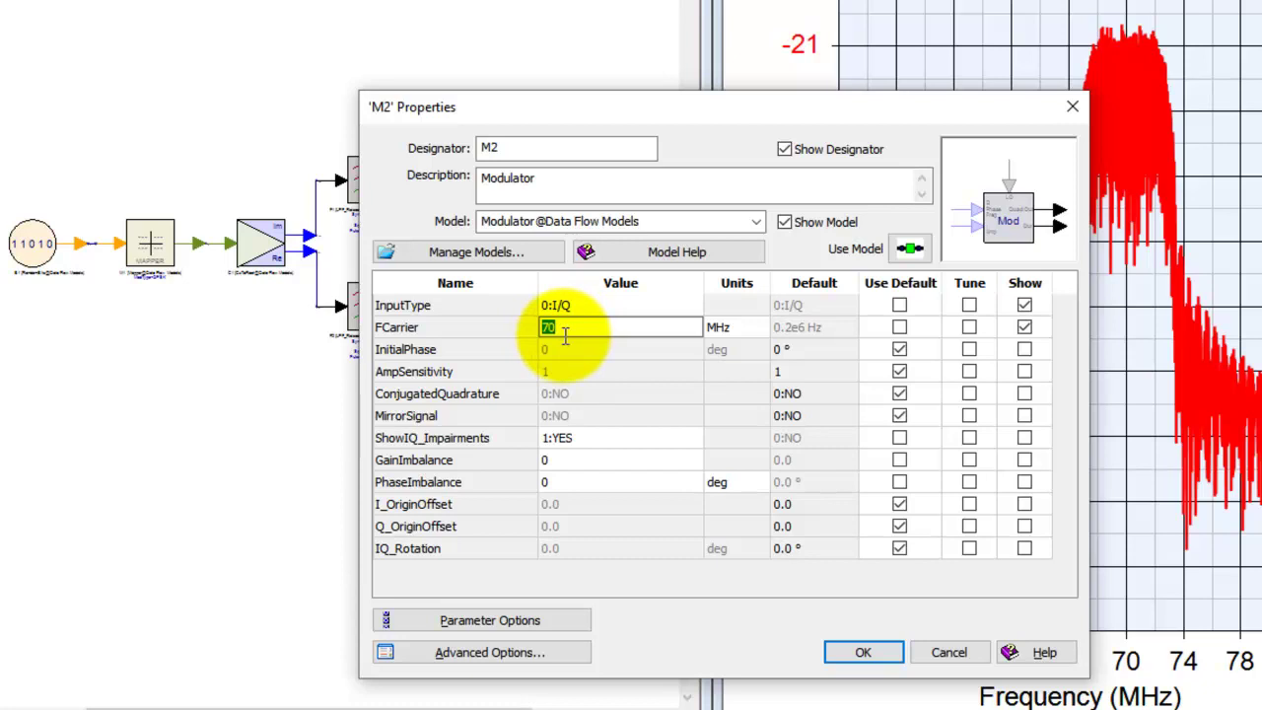
pyautogui.click(862, 652)
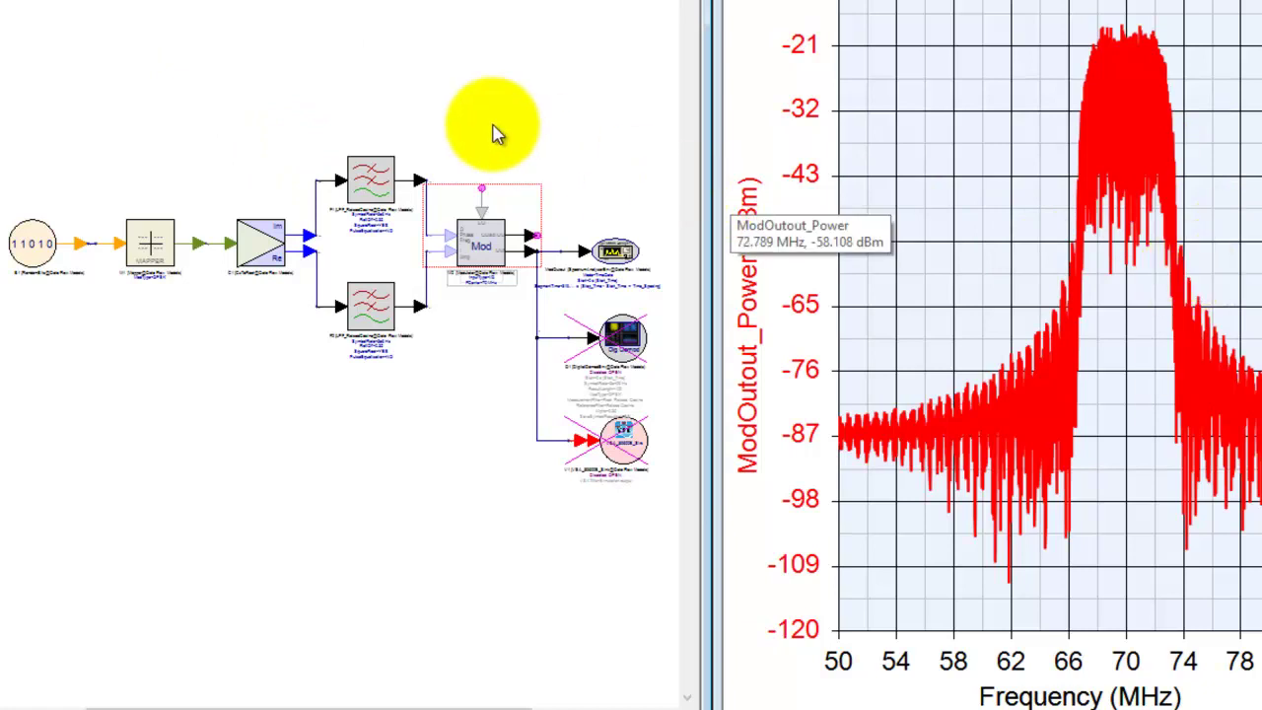
pyautogui.doubleClick(480, 249)
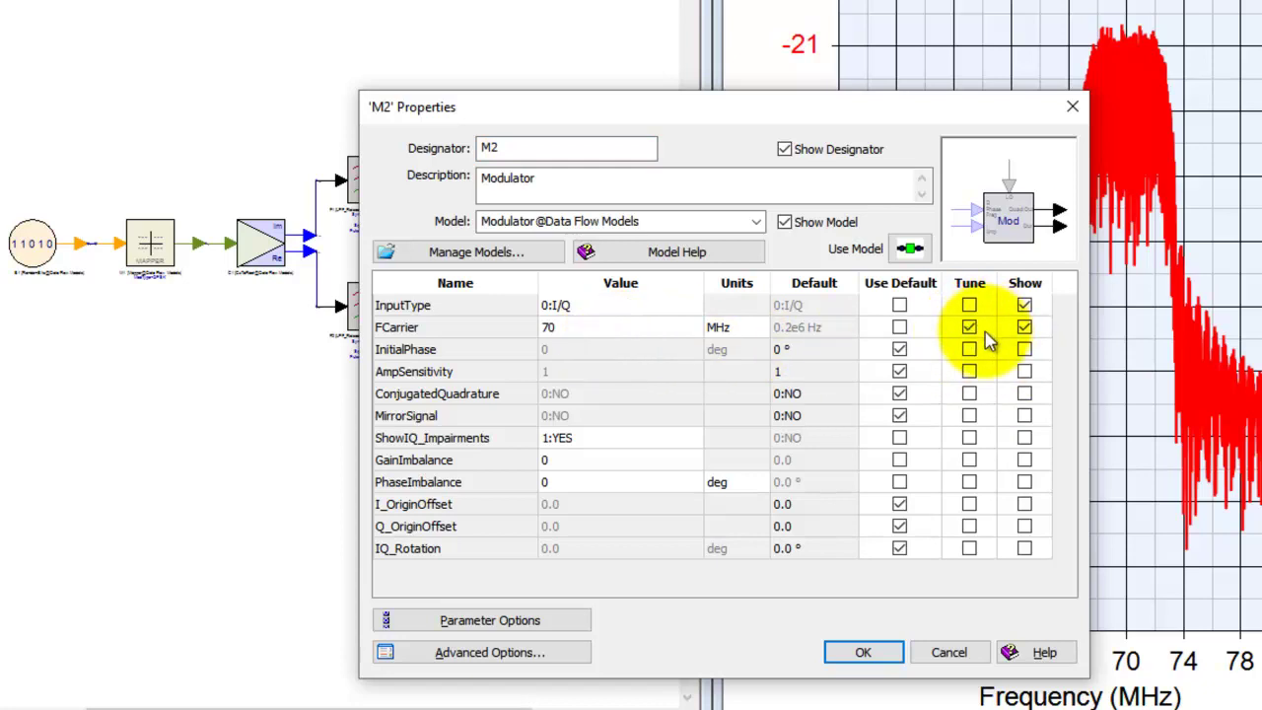
pyautogui.click(858, 652)
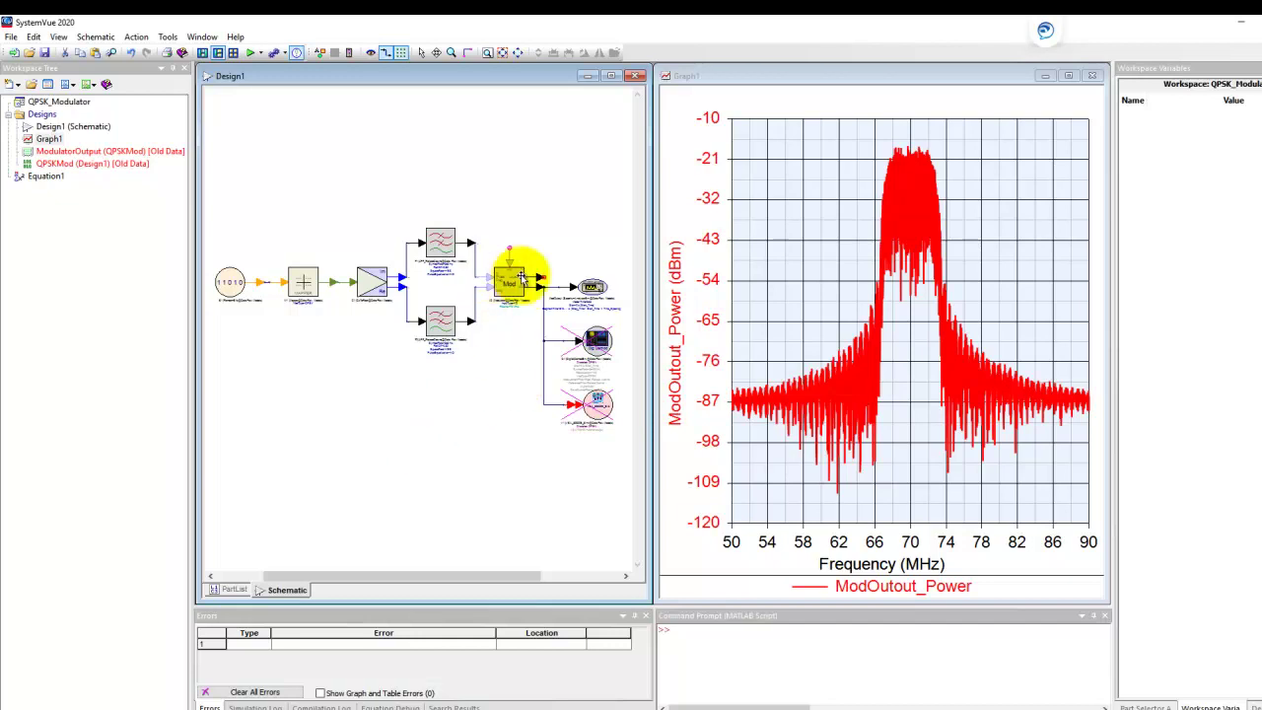
# - Show the Tune Window, listing M2.FCarrier at 70 with step size 2
pyautogui.moveTo(496, 340)
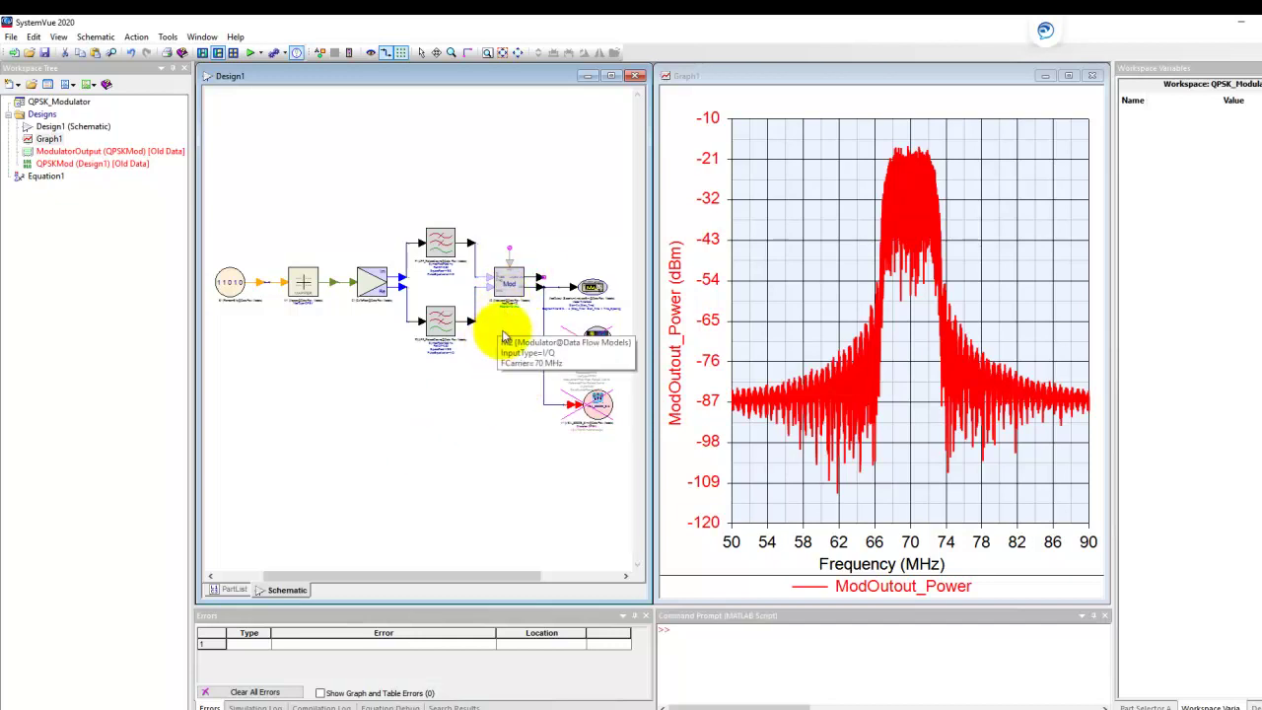
pyautogui.click(59, 38)
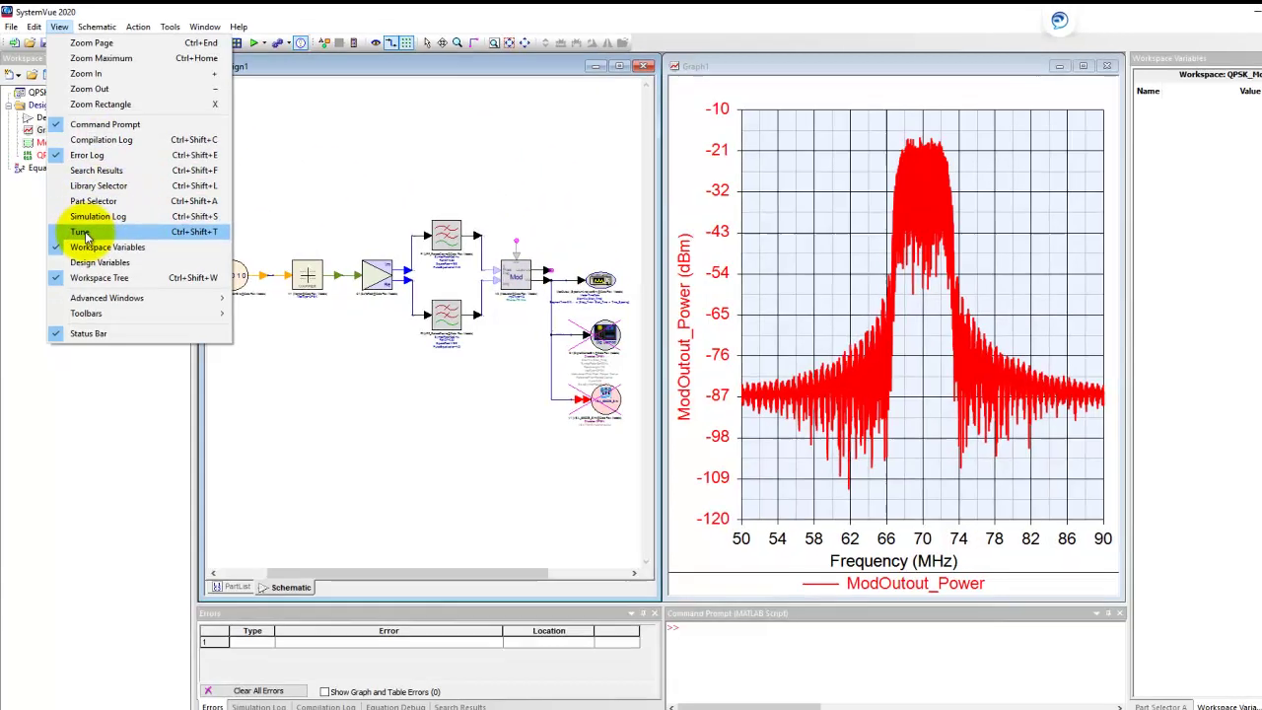
pyautogui.click(84, 243)
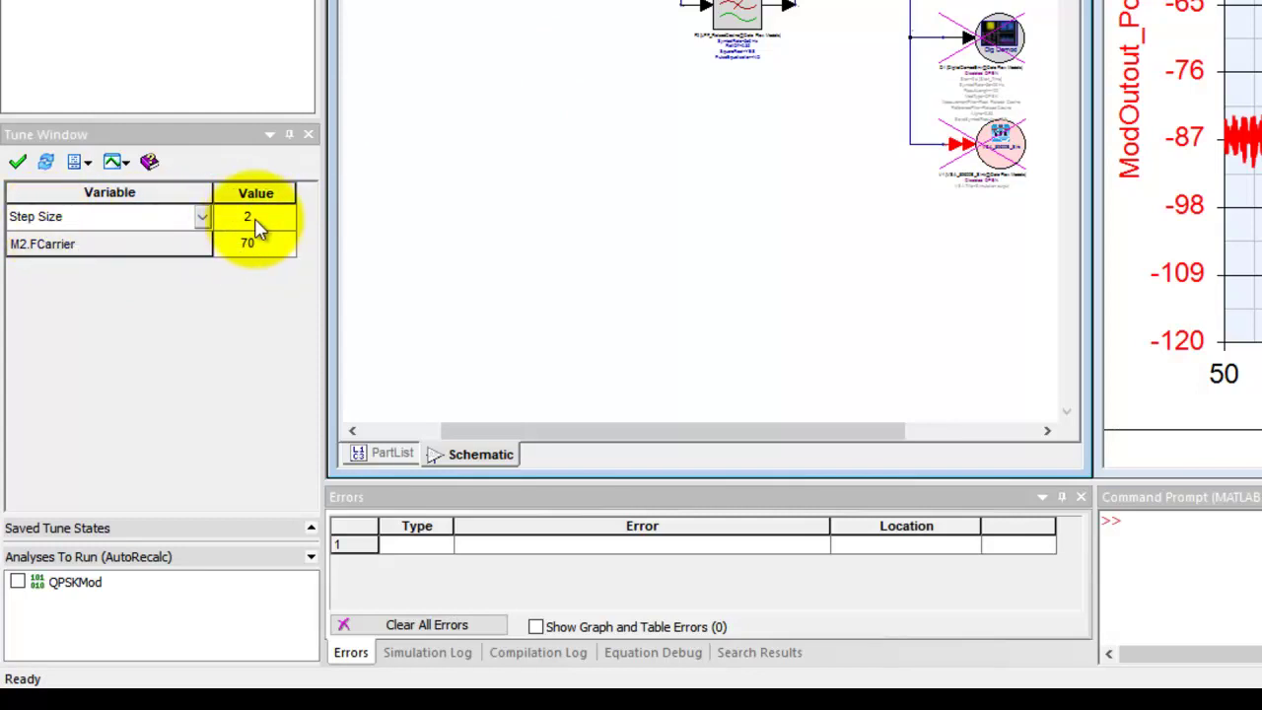
# - Keep Step Size as the tuning method after trying Percentage, and enable AutoRecalc for QPSKMod
pyautogui.click(203, 221)
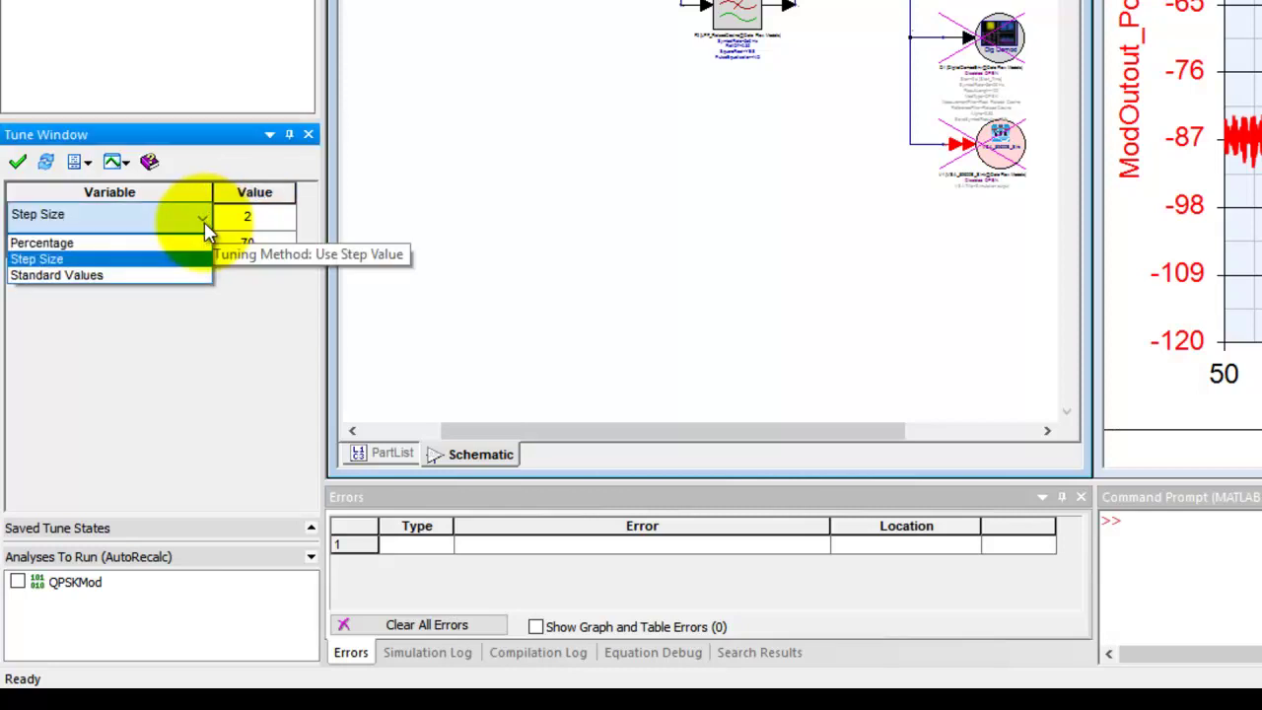
pyautogui.click(104, 245)
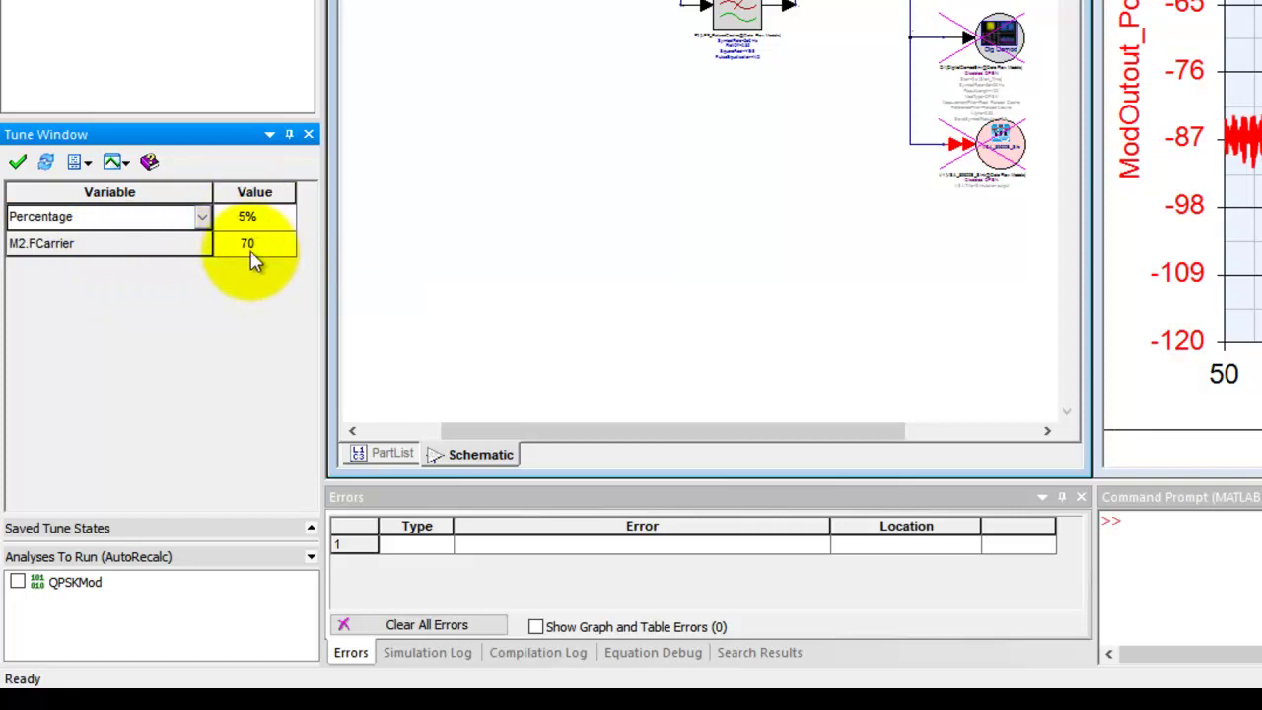
pyautogui.click(203, 216)
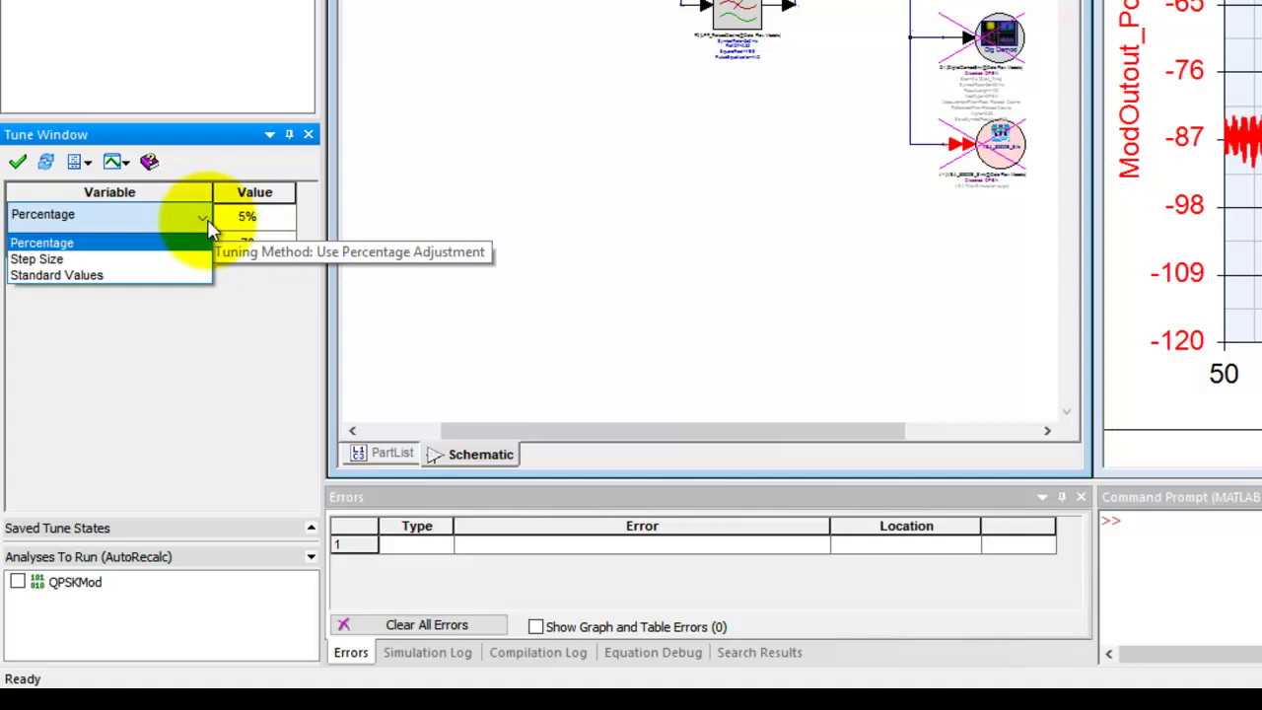
pyautogui.click(115, 260)
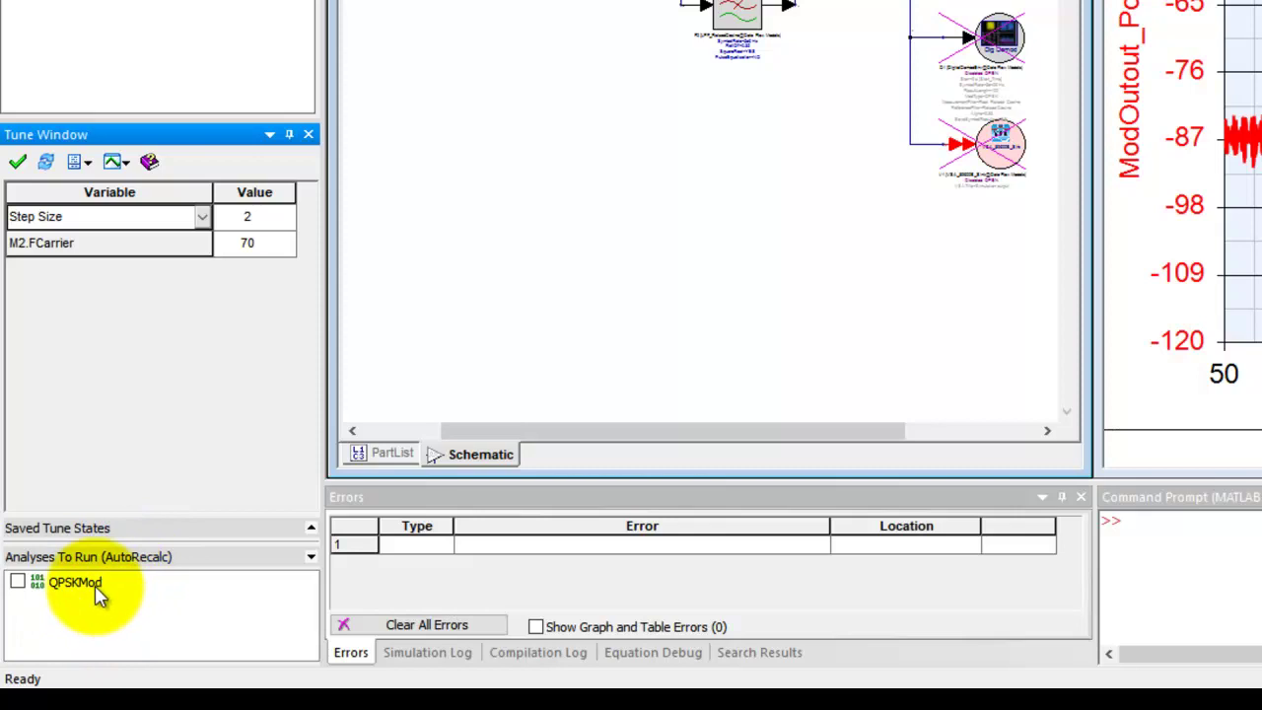
pyautogui.click(17, 584)
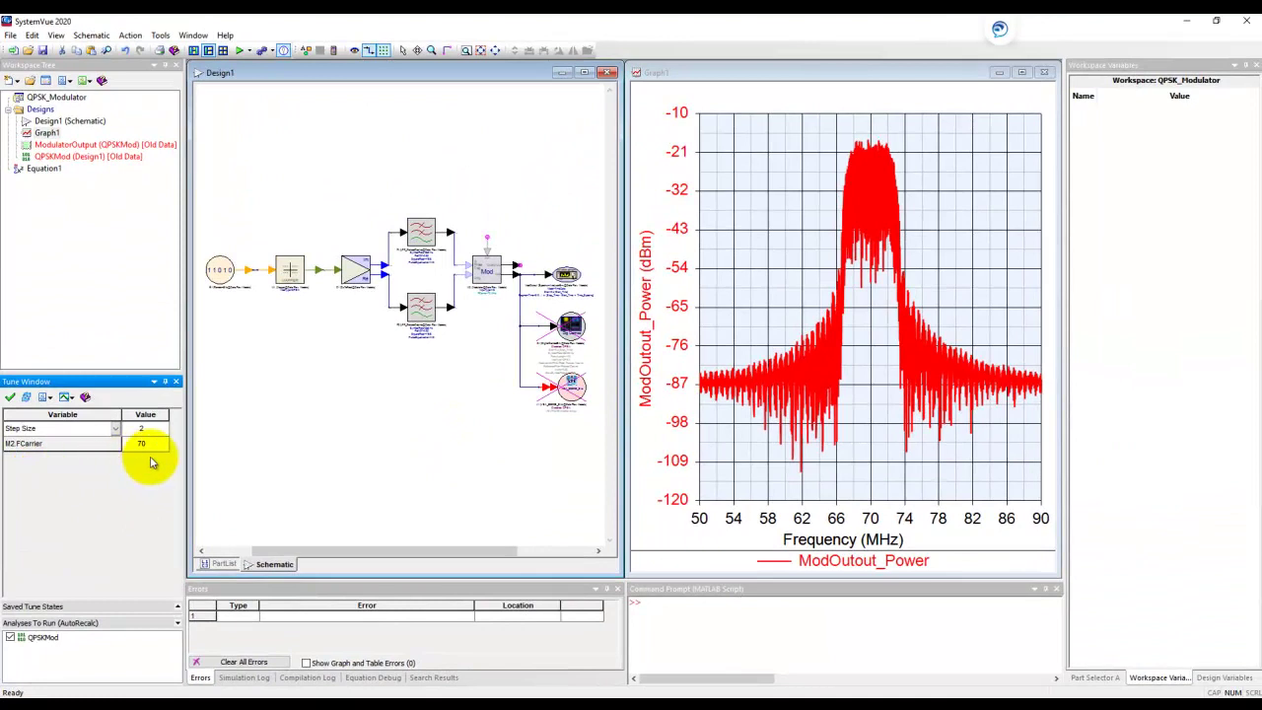
# - Run QPSKMod, then tune M2.FCarrier from 70 up to 78 in steps of 2
pyautogui.click(239, 50)
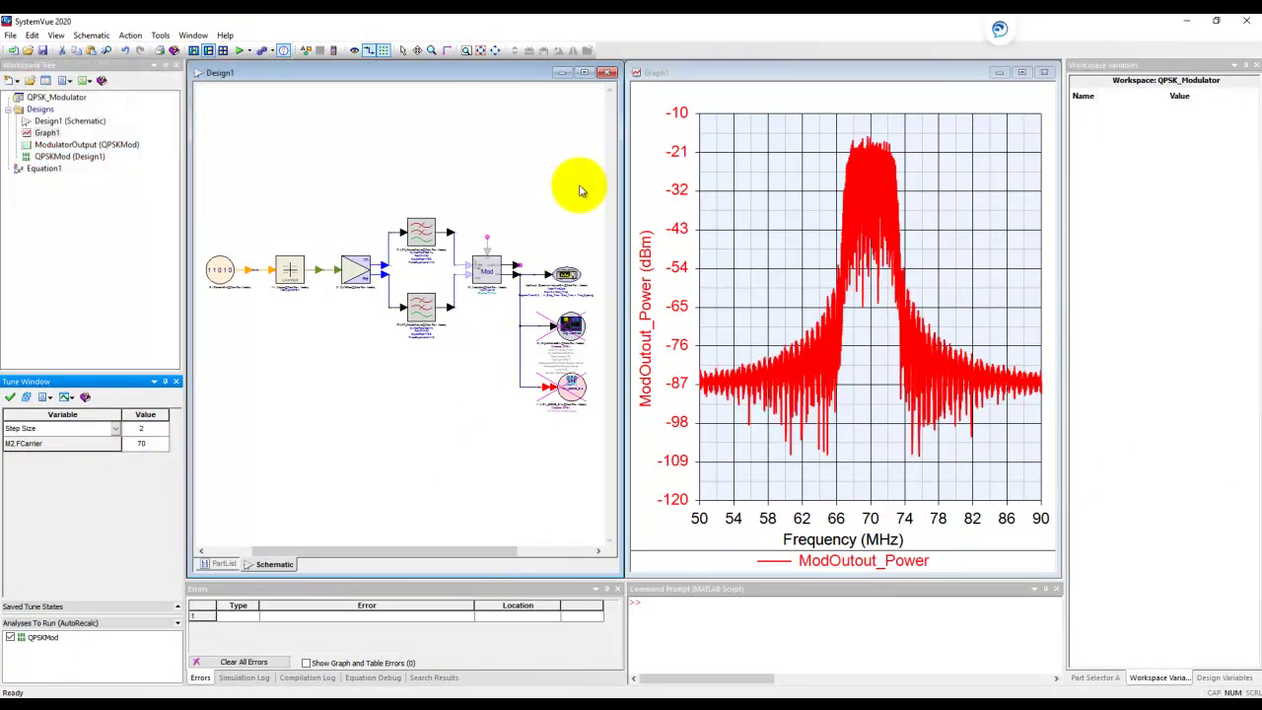
pyautogui.click(155, 452)
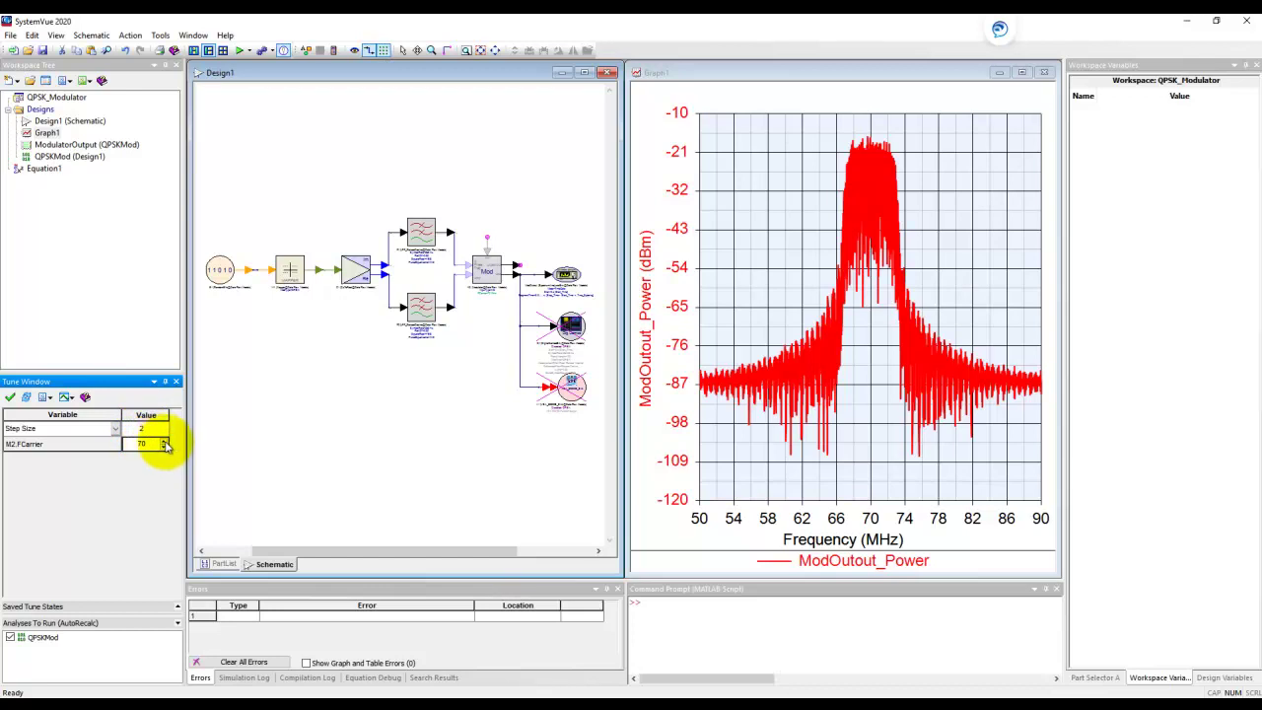
pyautogui.click(165, 446)
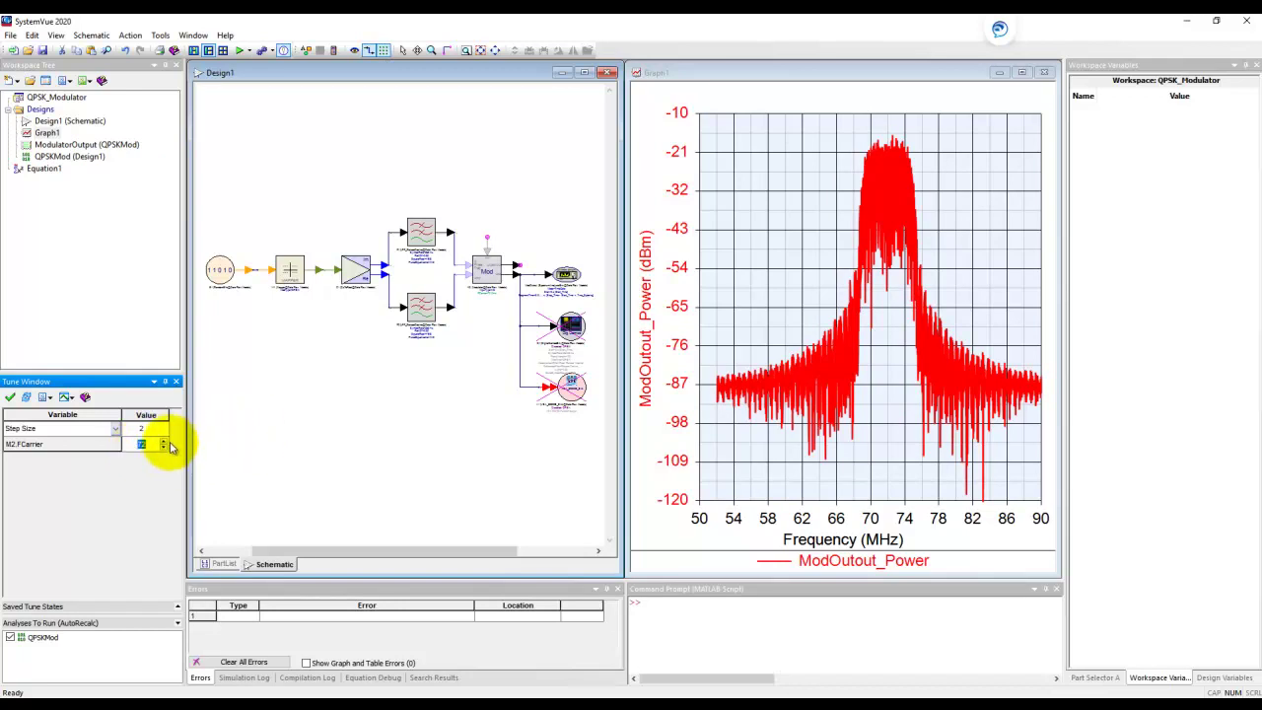
pyautogui.click(165, 441)
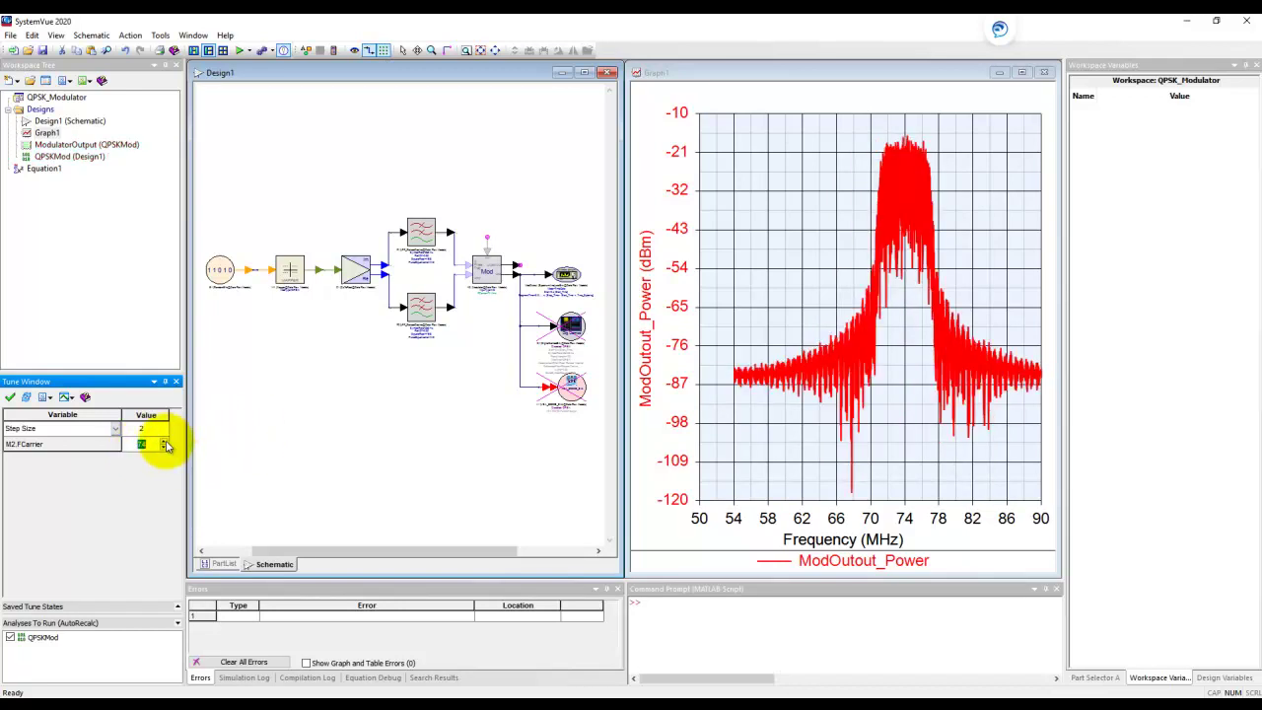
pyautogui.click(164, 442)
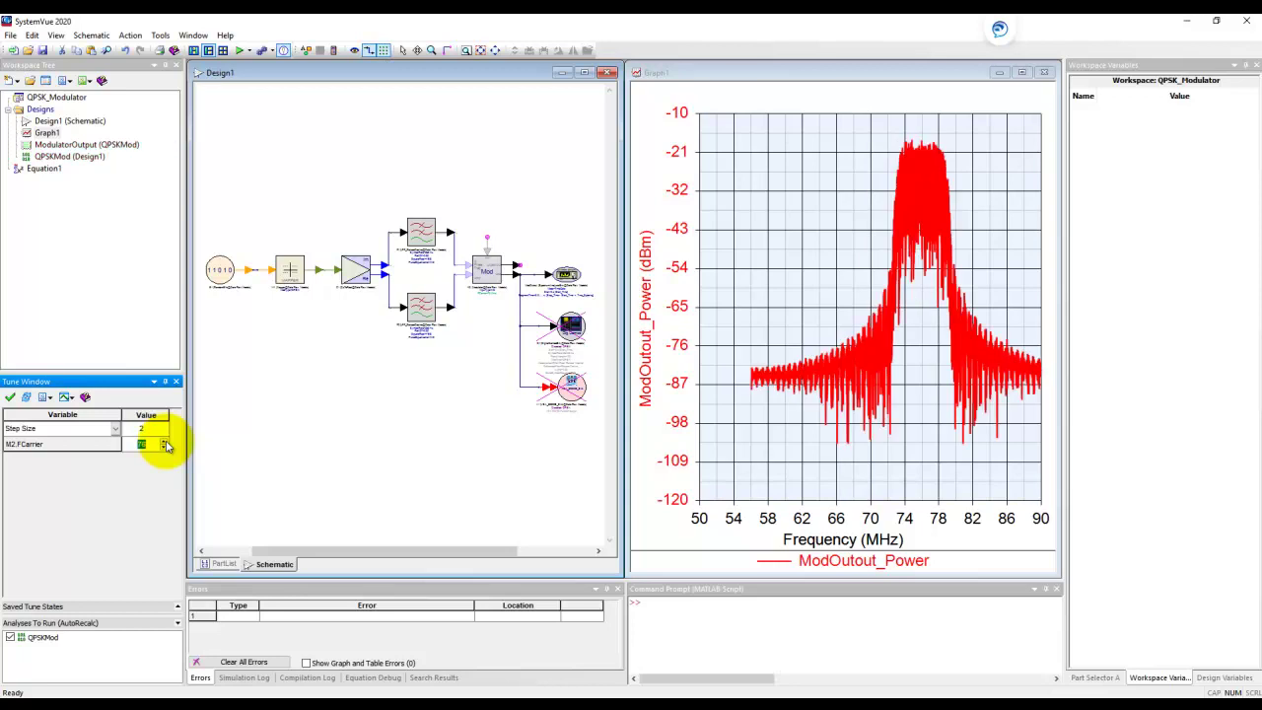
pyautogui.click(138, 443)
pyautogui.click(164, 440)
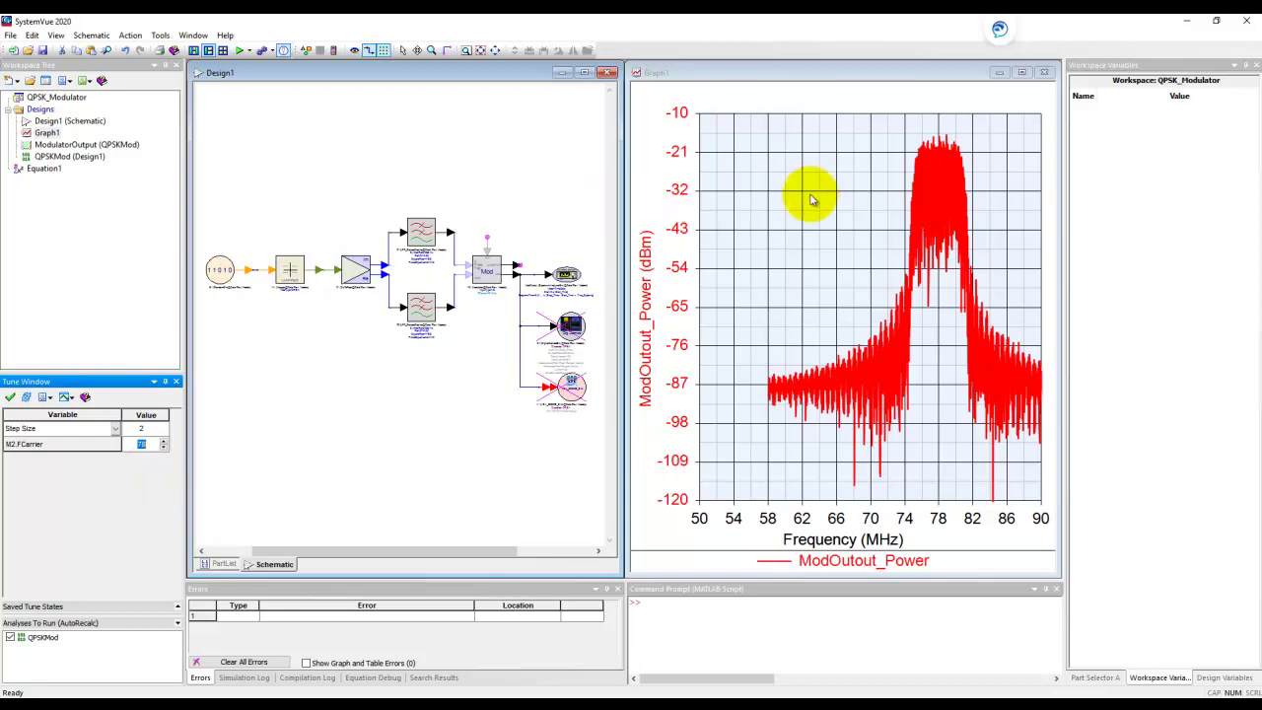
# - Checkpoint Graph1's current spectrum near 78 MHz as an Original reference trace
pyautogui.click(778, 204)
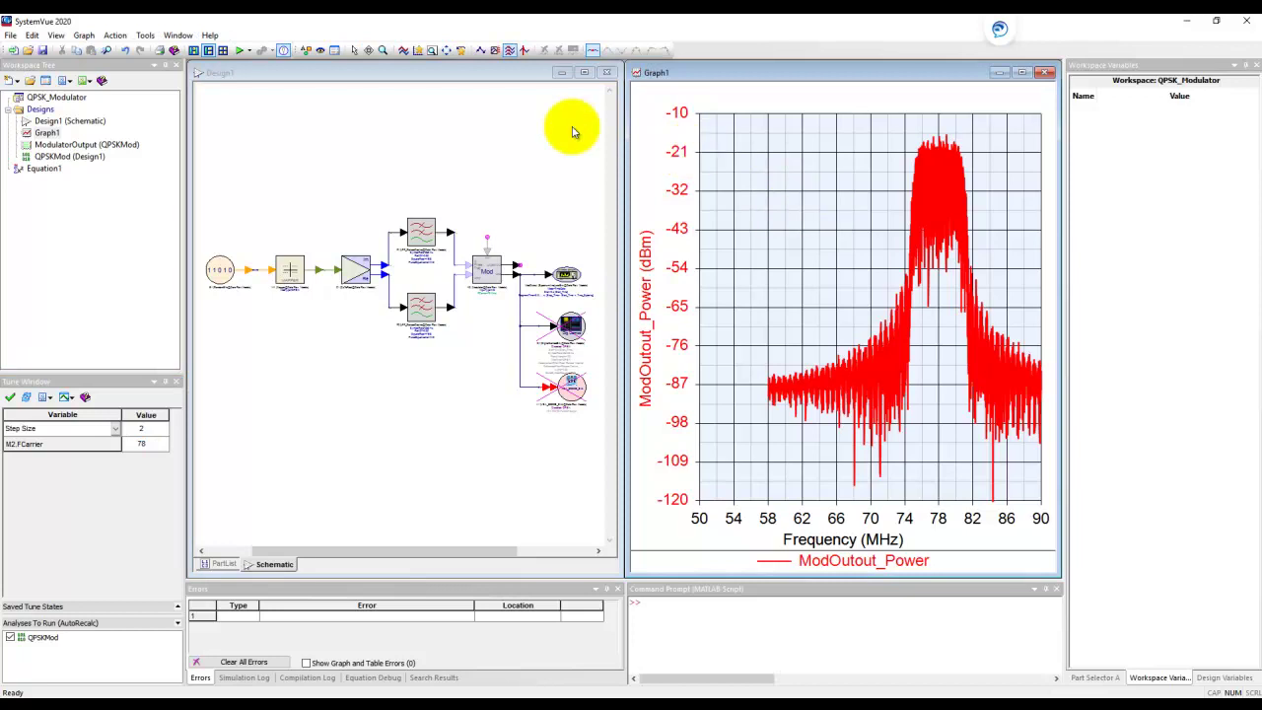
pyautogui.click(403, 53)
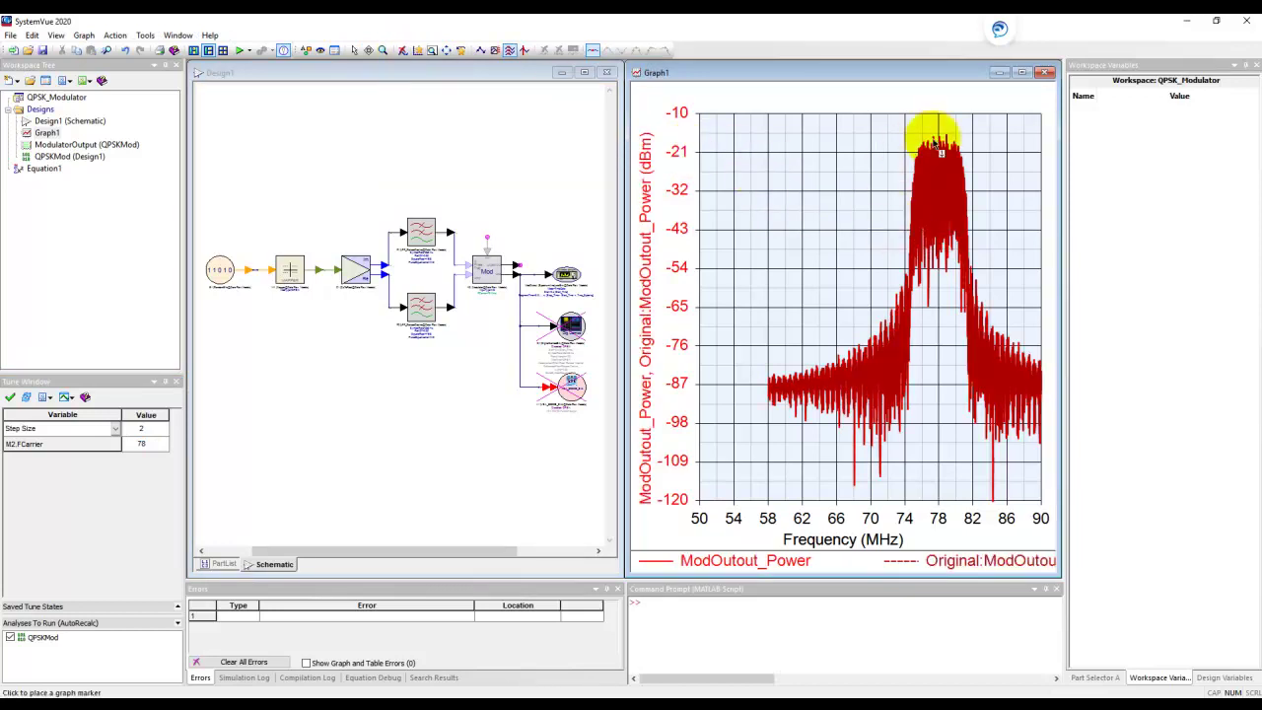
pyautogui.moveTo(945, 248)
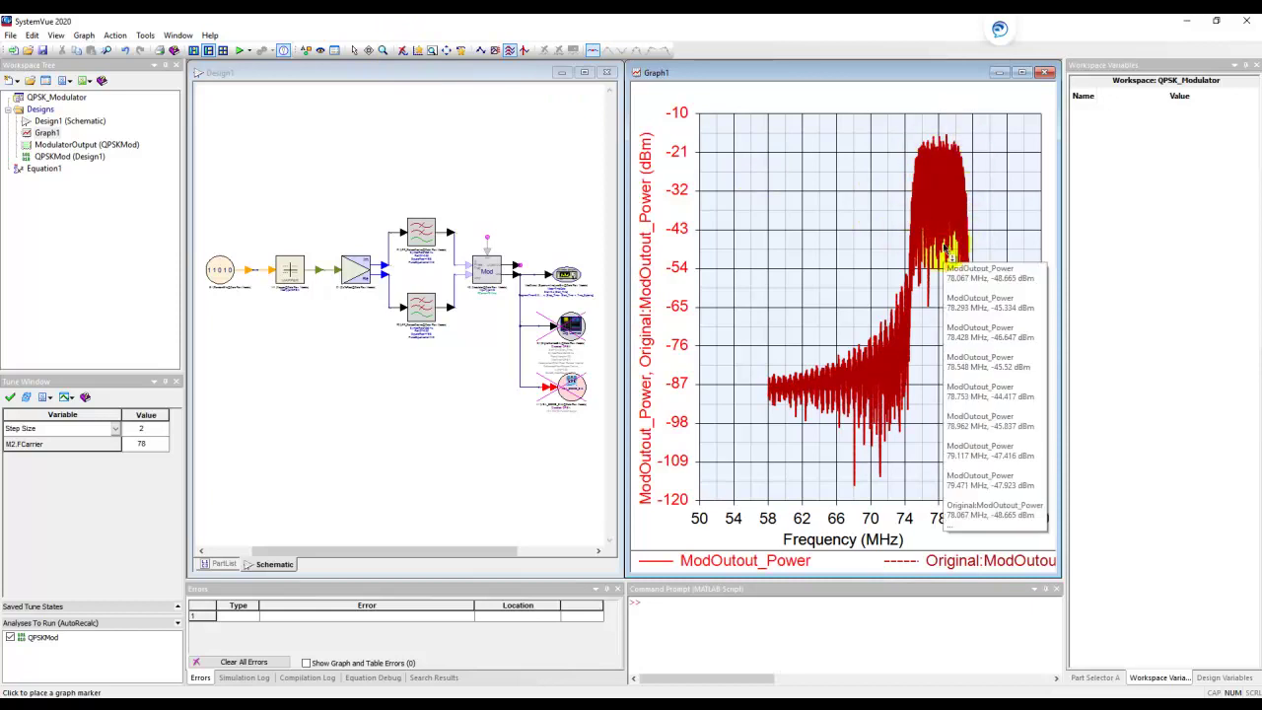
# - Tune M2.FCarrier back down from 78 to 70 in steps of 2
pyautogui.click(154, 449)
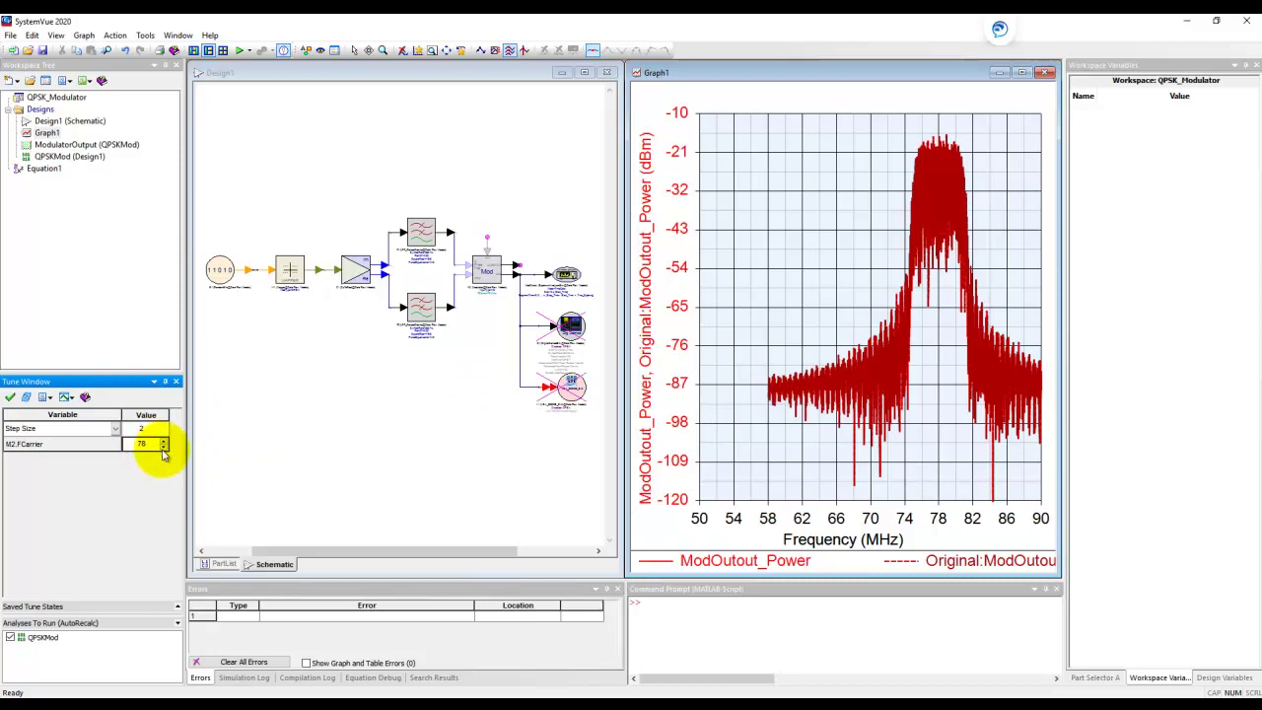
pyautogui.click(164, 449)
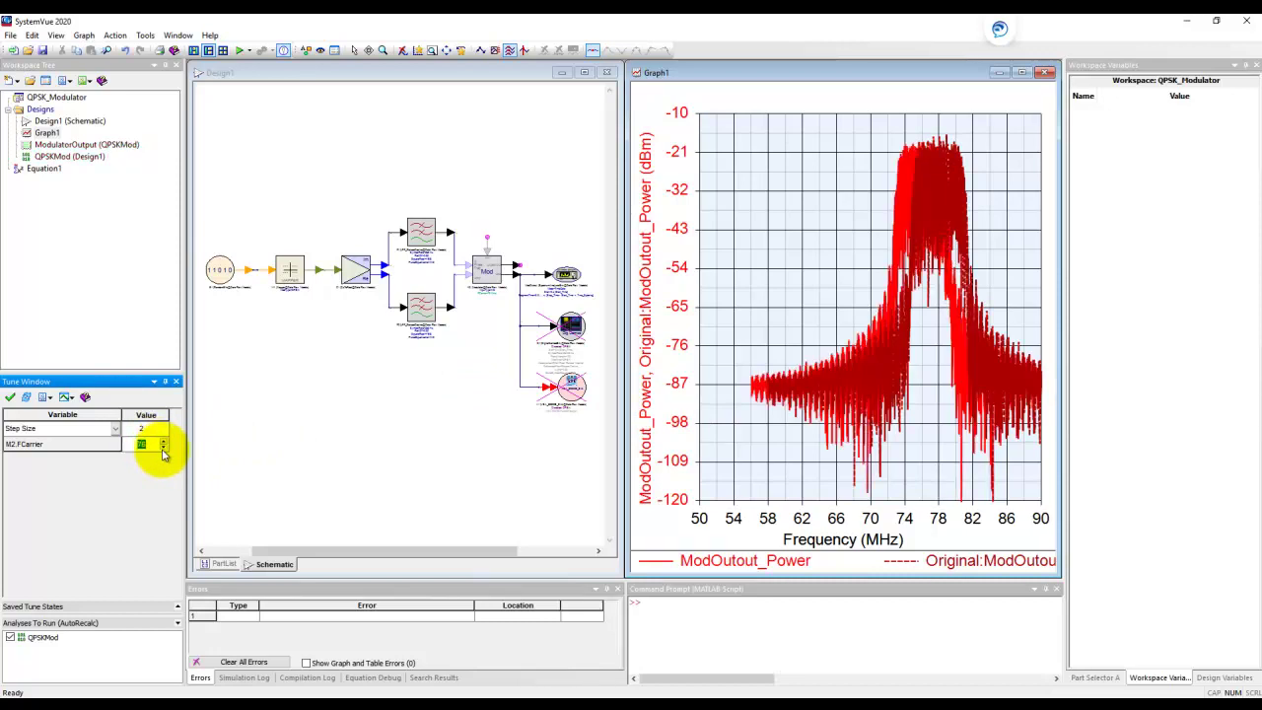
pyautogui.click(164, 449)
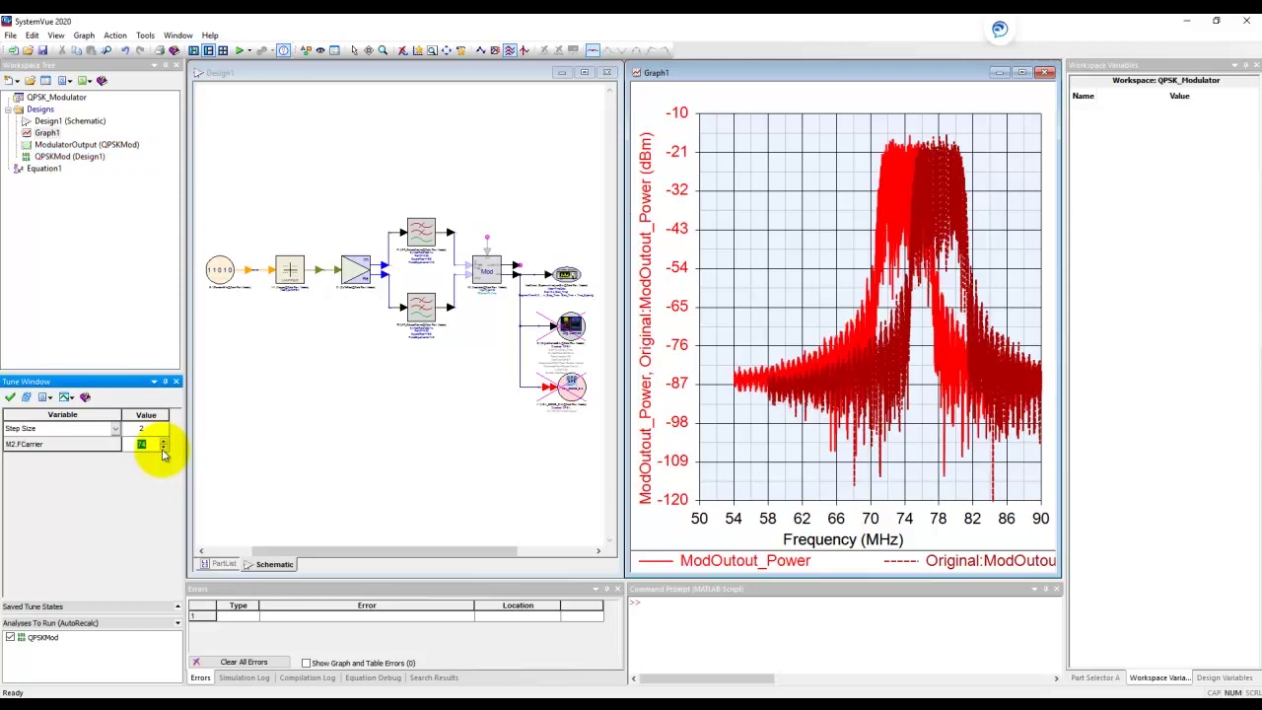
pyautogui.click(164, 449)
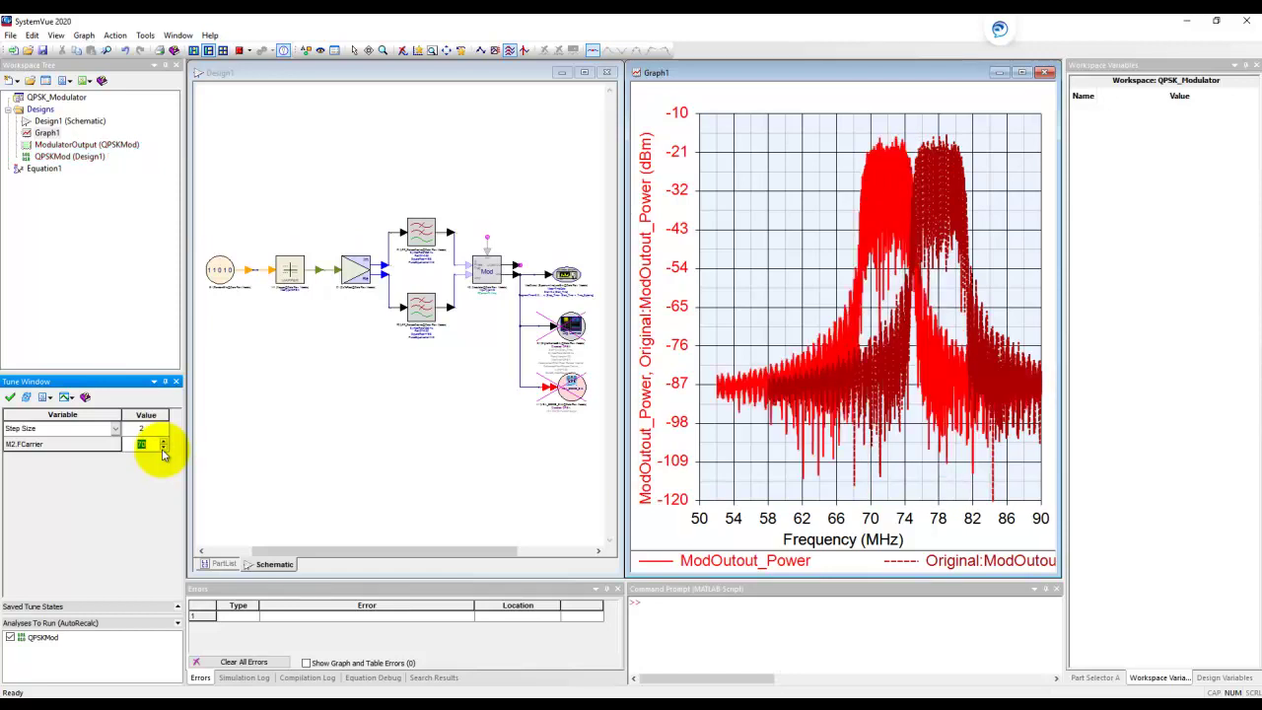
pyautogui.click(163, 449)
pyautogui.moveTo(944, 197)
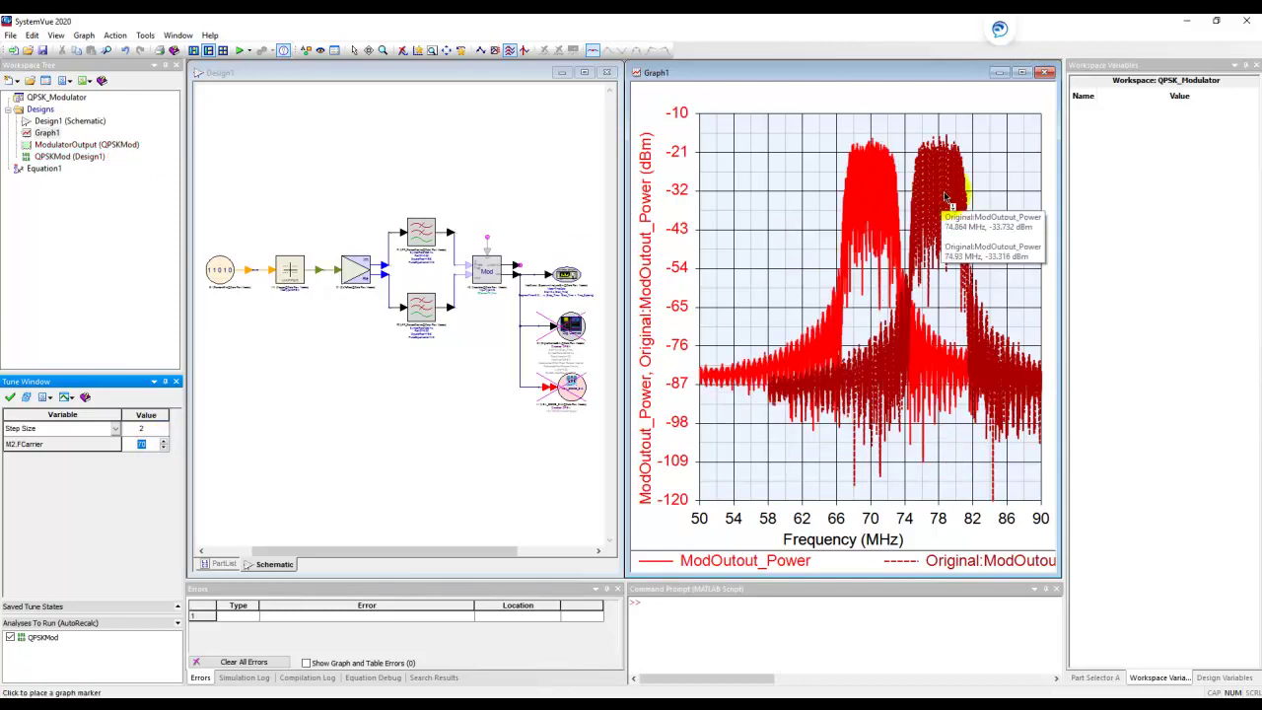
# - Remove Graph1's checkpoint trace, leaving only ModOutout_Power near 70 MHz, and activate the schematic
pyautogui.click(402, 50)
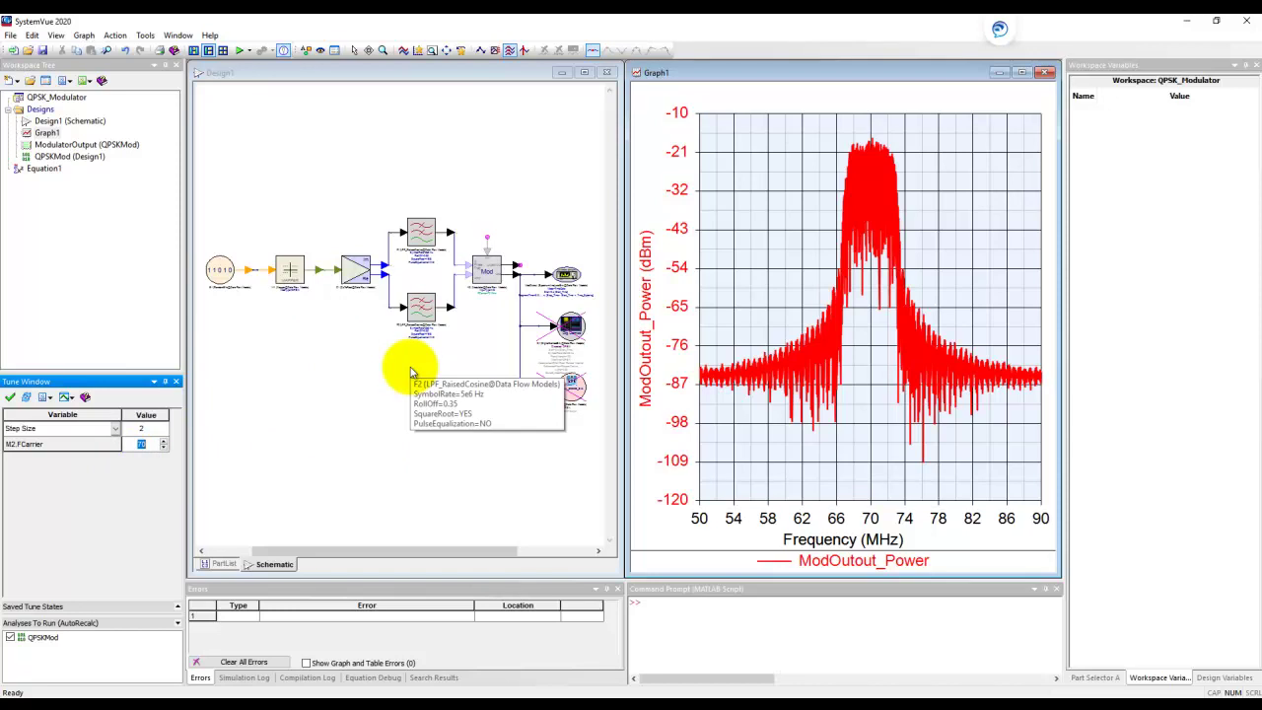
pyautogui.click(374, 361)
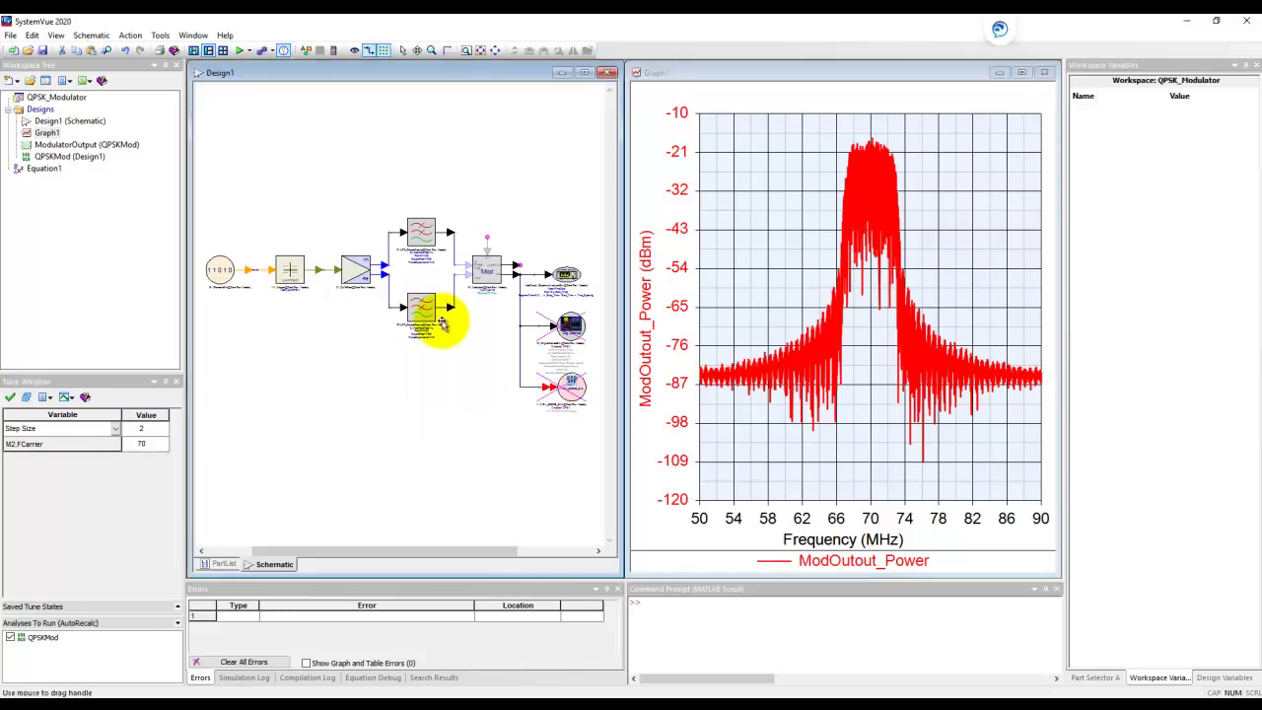
# - Set M2's FCarrier to the variable myFc and zoom in on the Mod block
pyautogui.doubleClick(486, 270)
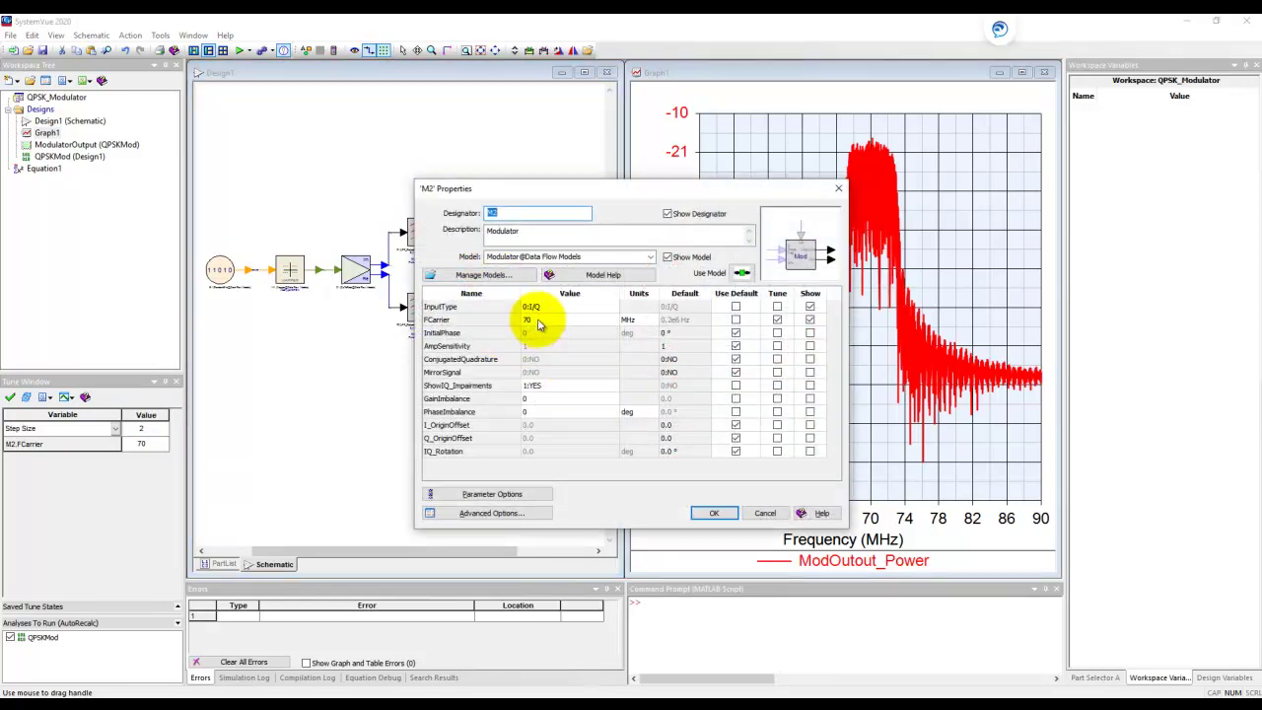
pyautogui.click(529, 320)
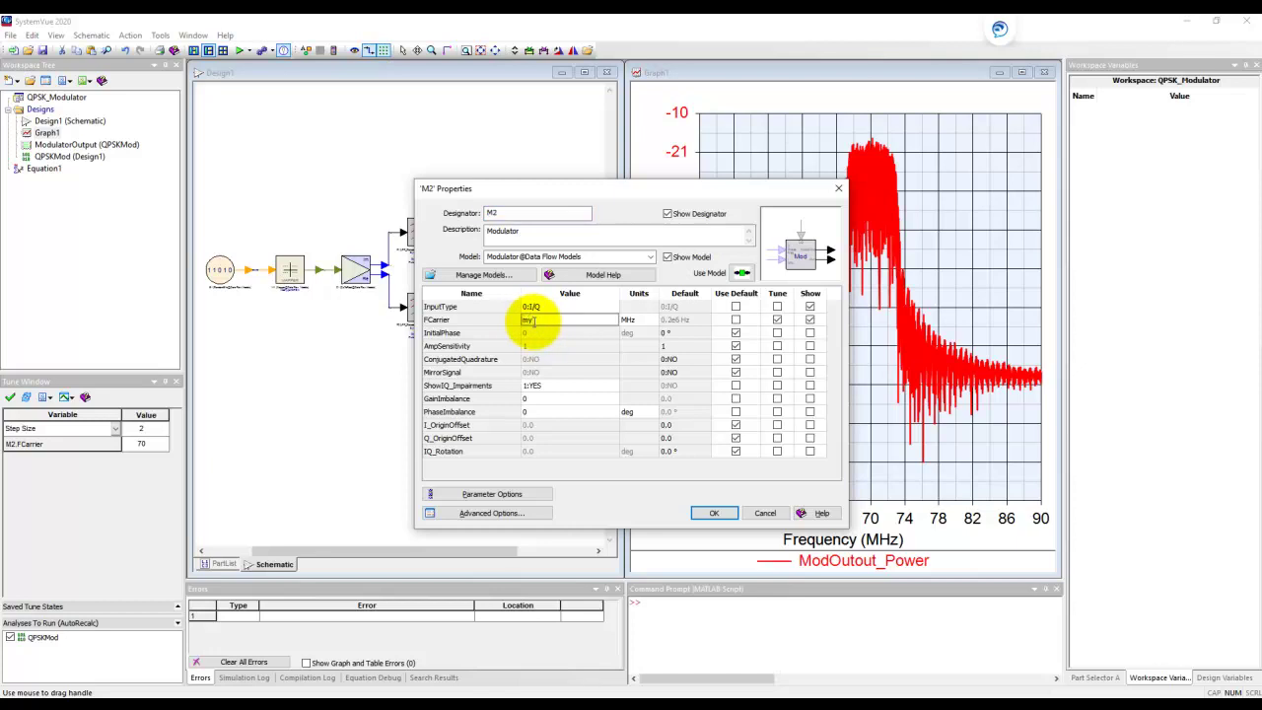
pyautogui.write('myFc')
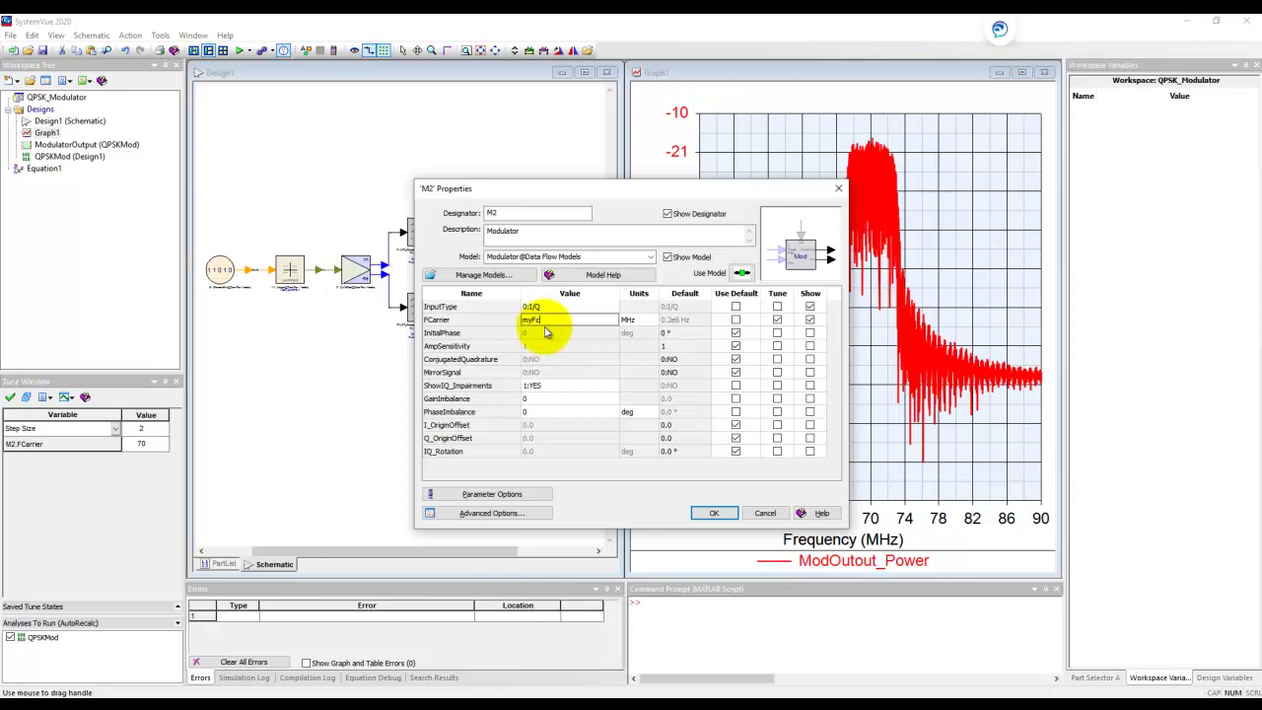
pyautogui.click(714, 513)
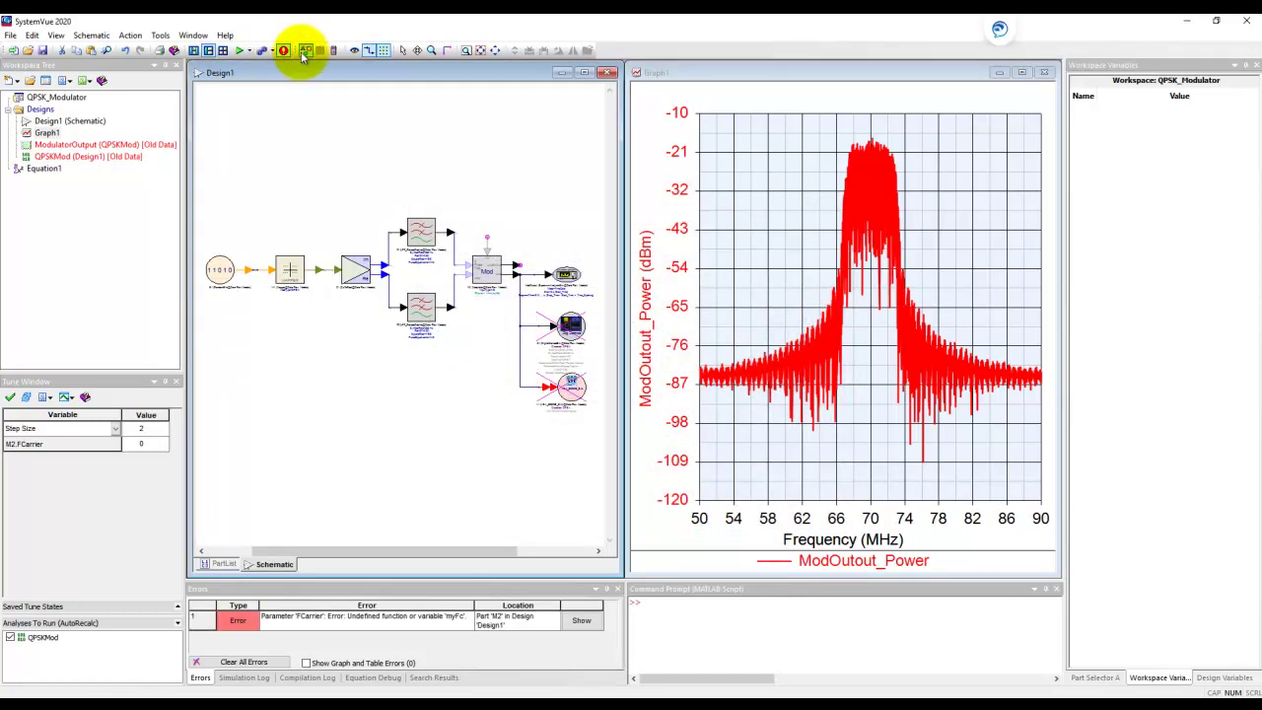
pyautogui.click(431, 50)
pyautogui.moveTo(444, 215); pyautogui.dragTo(529, 325)
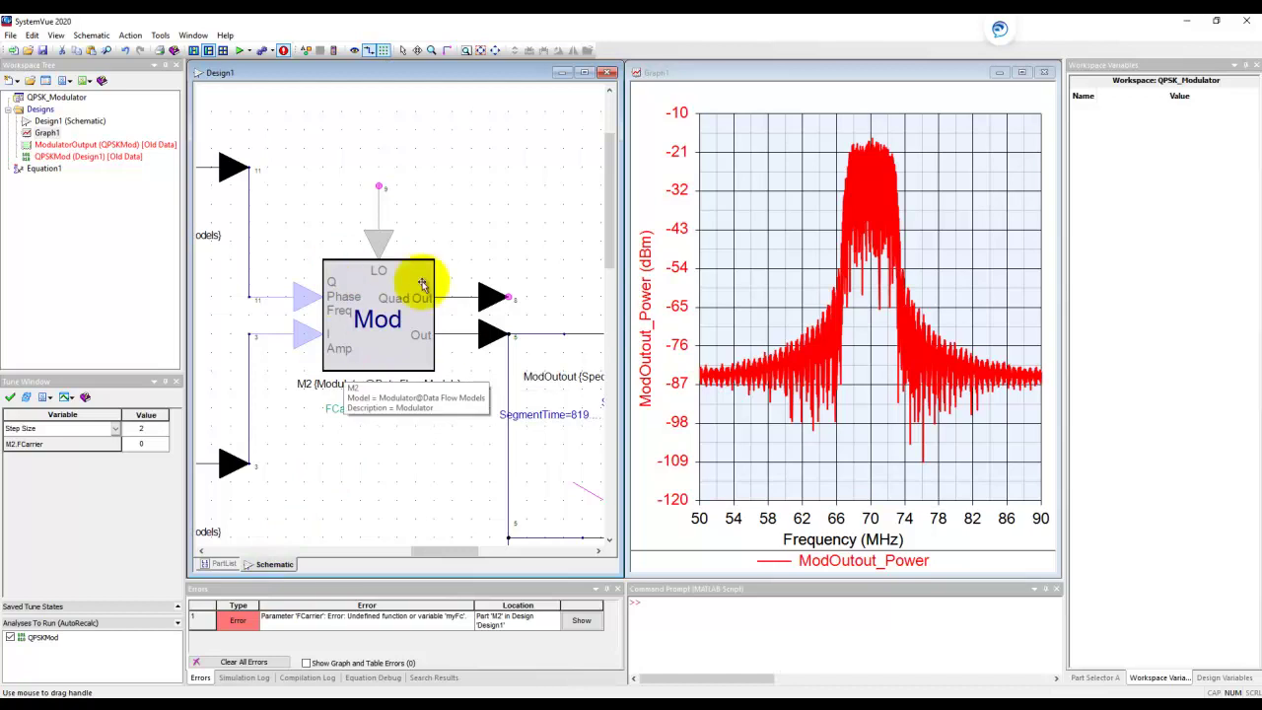
# - Add an Equation1 page to Design1 and select it in the workspace tree
pyautogui.rightClick(275, 565)
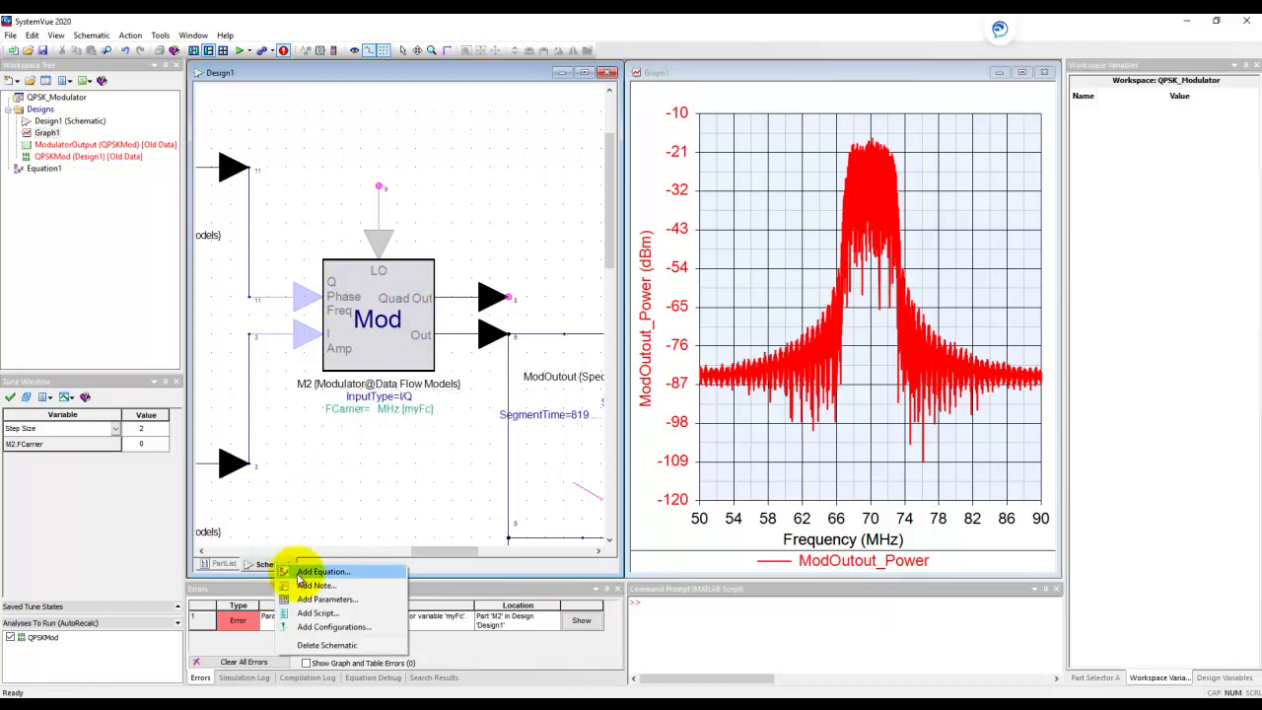
pyautogui.click(298, 573)
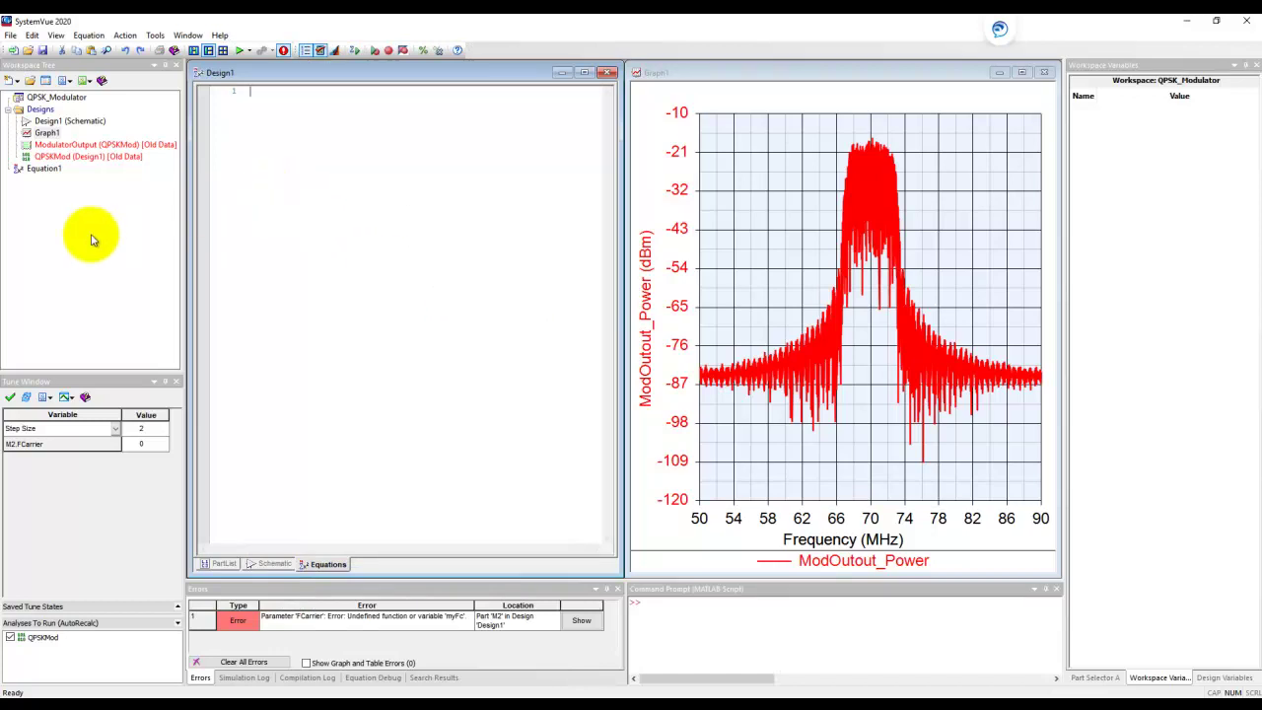
pyautogui.click(43, 170)
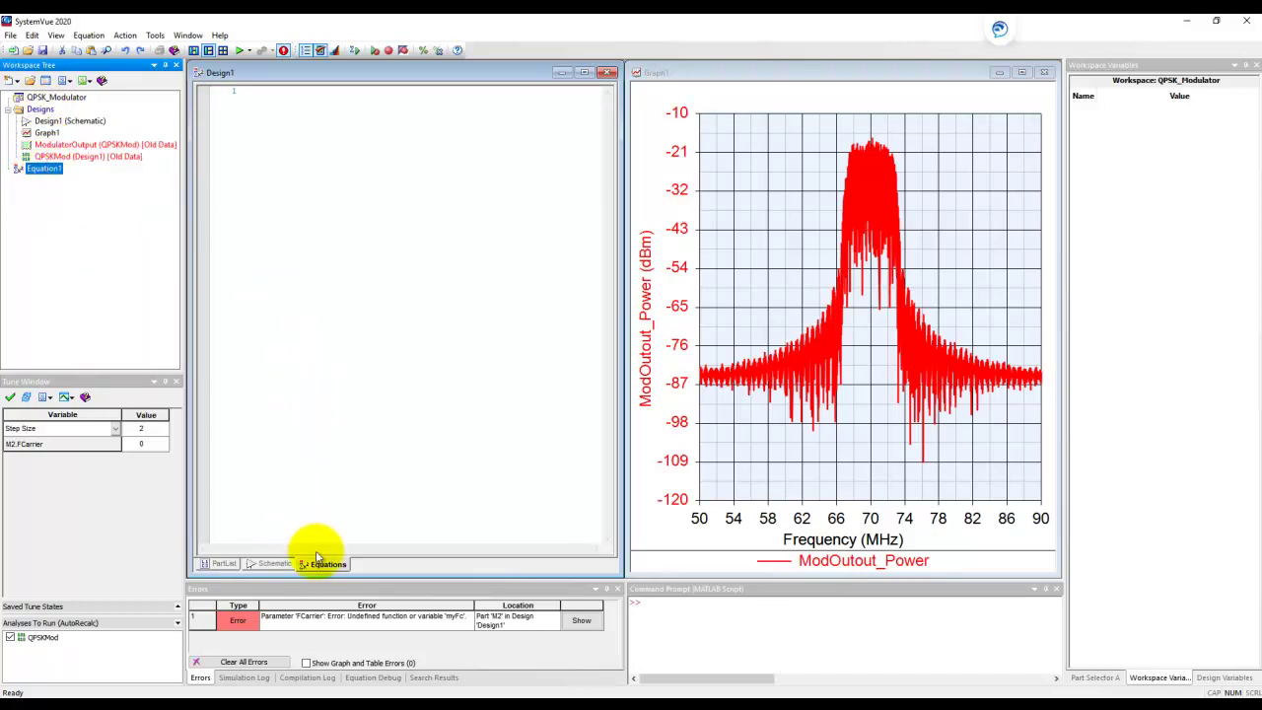
pyautogui.click(273, 563)
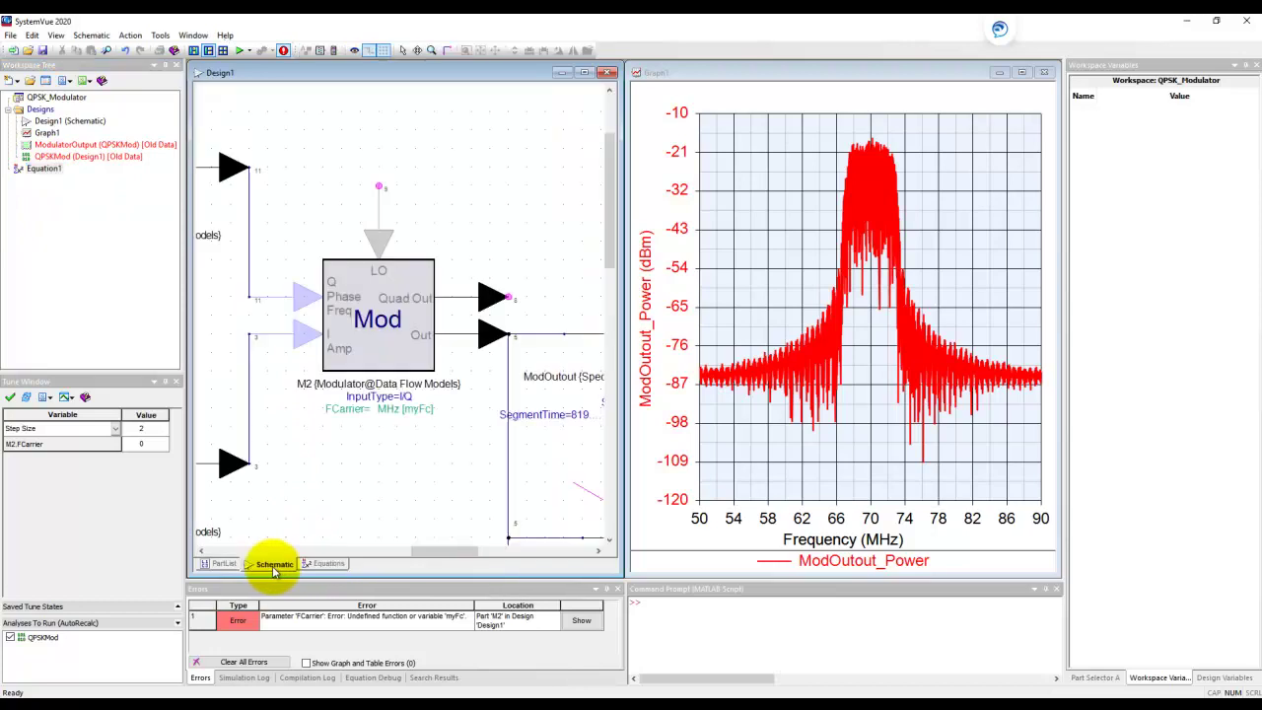
pyautogui.click(47, 173)
pyautogui.click(48, 172)
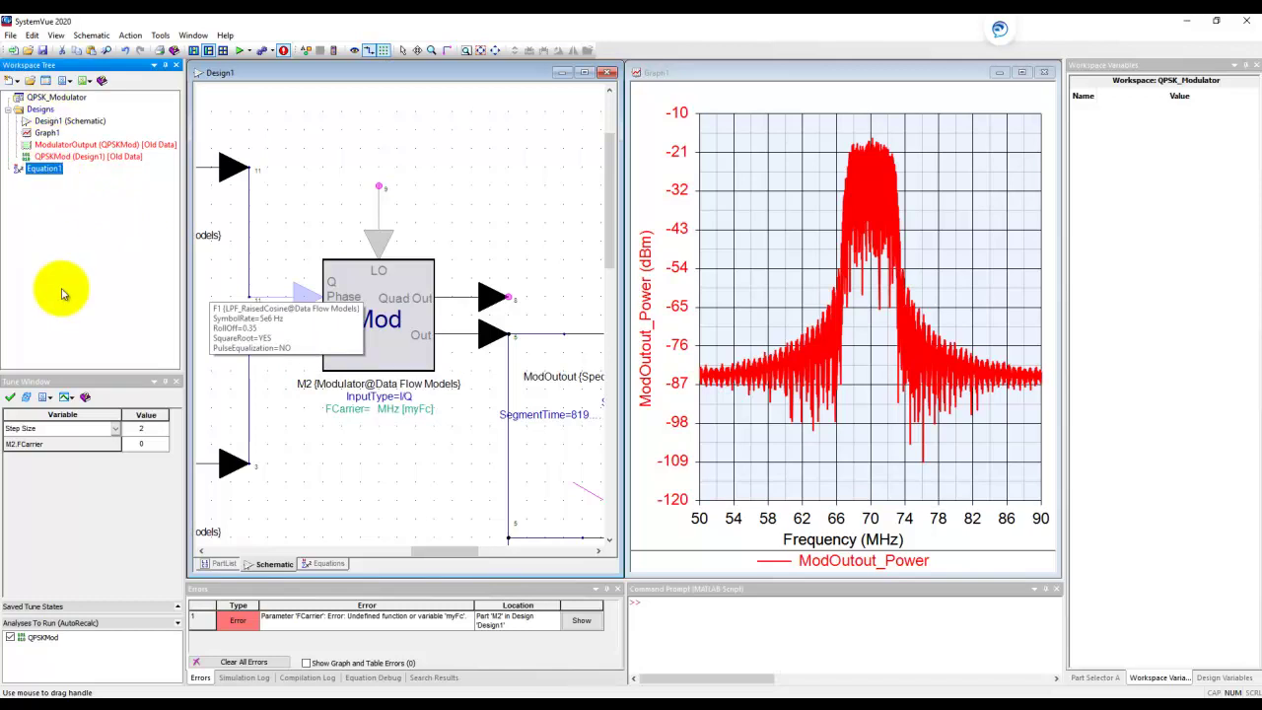
# - Enter myFc=tune(70) on the equation page and run the equations
pyautogui.click(327, 563)
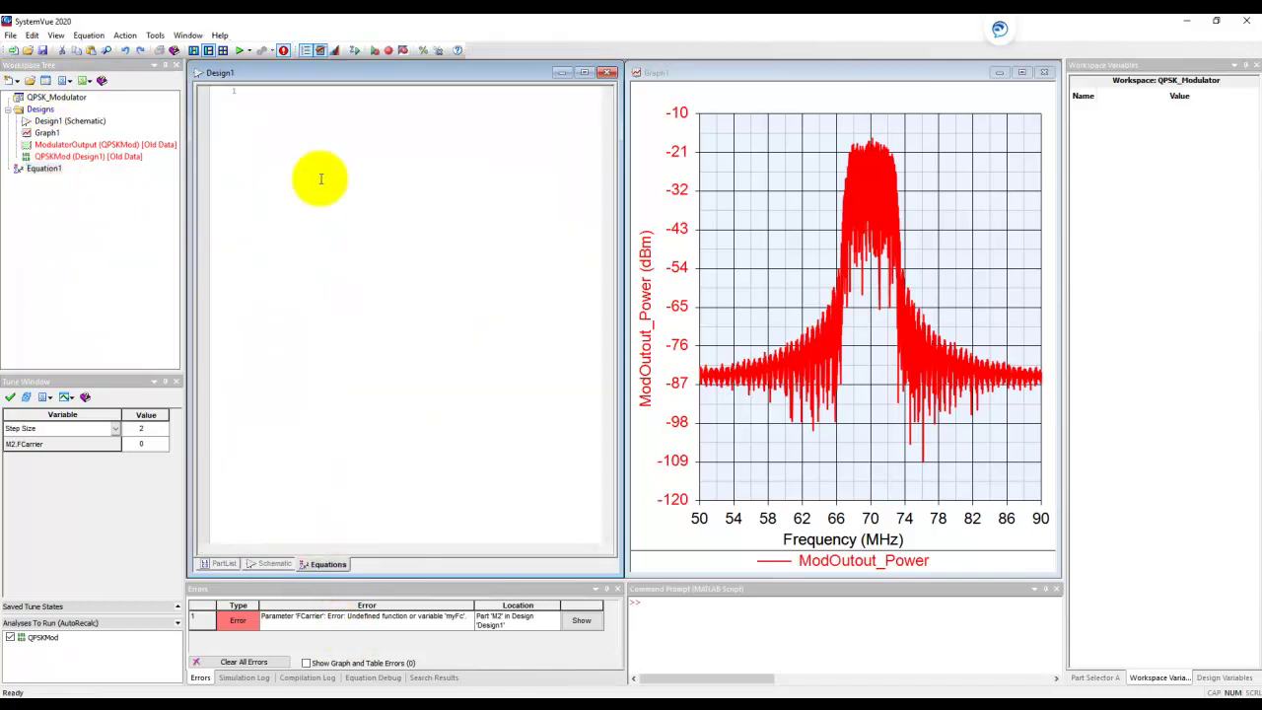
pyautogui.write('myFc')
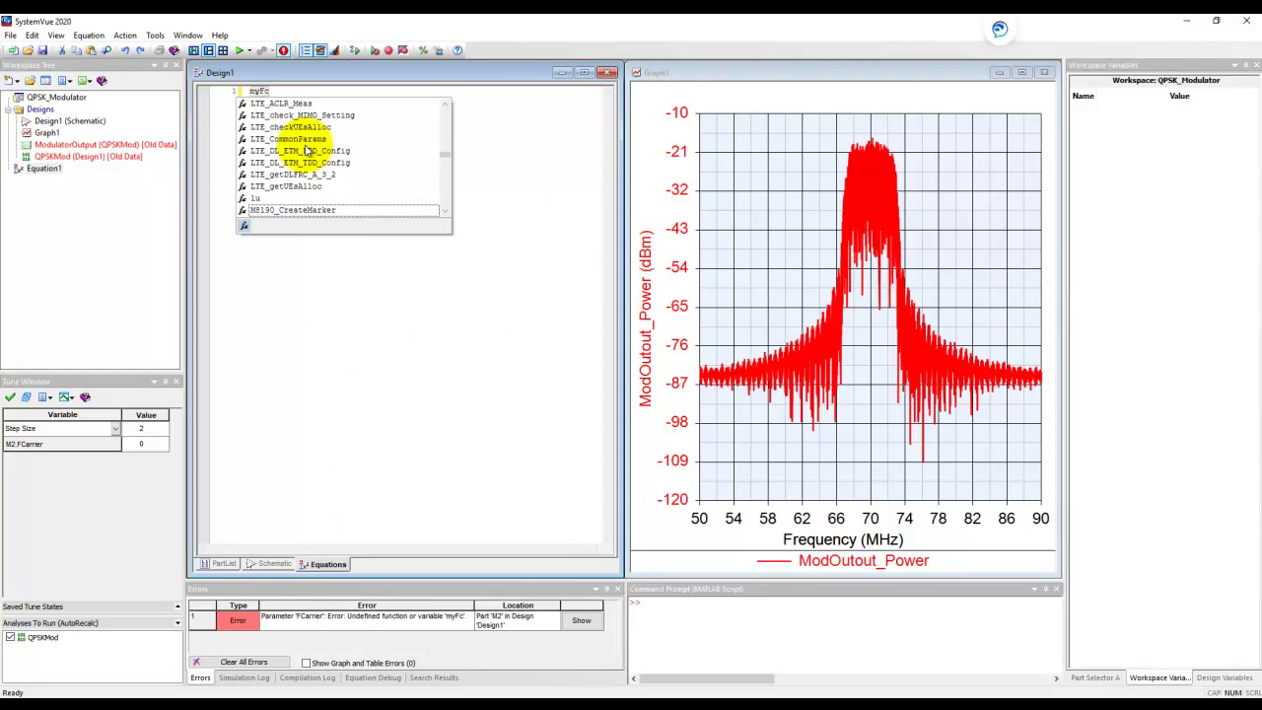
pyautogui.write('=')
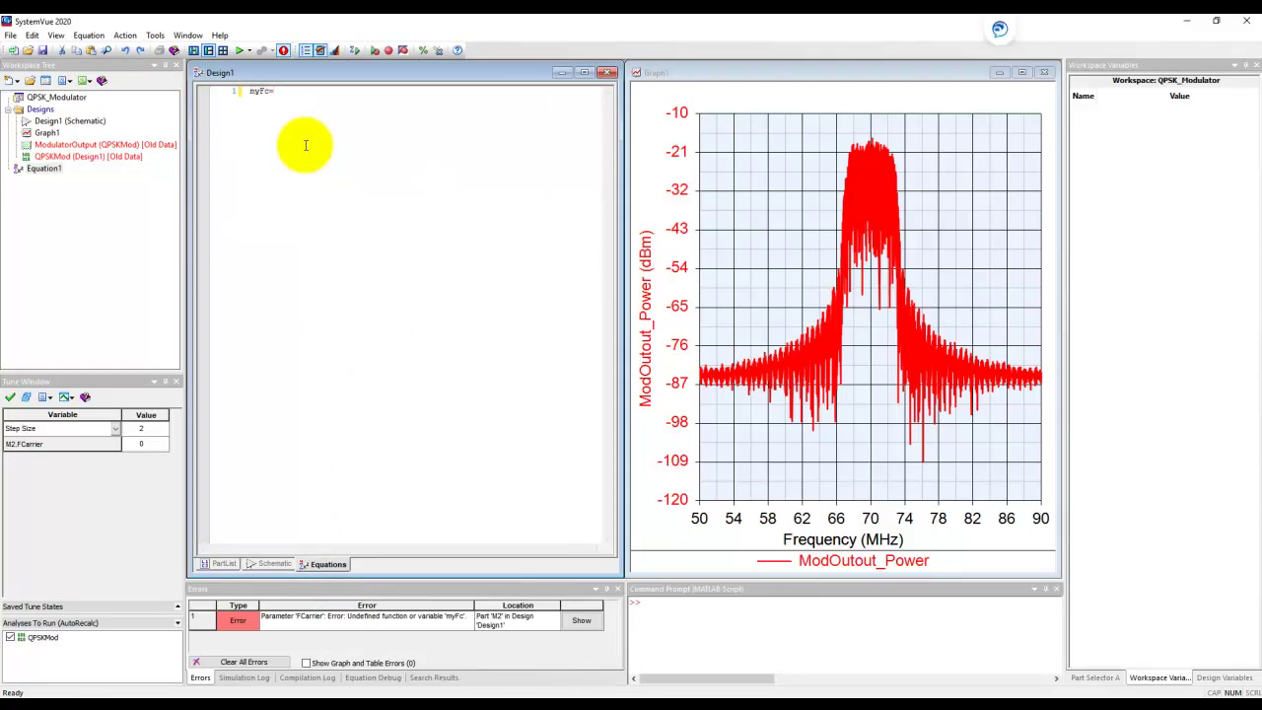
pyautogui.write('tune')
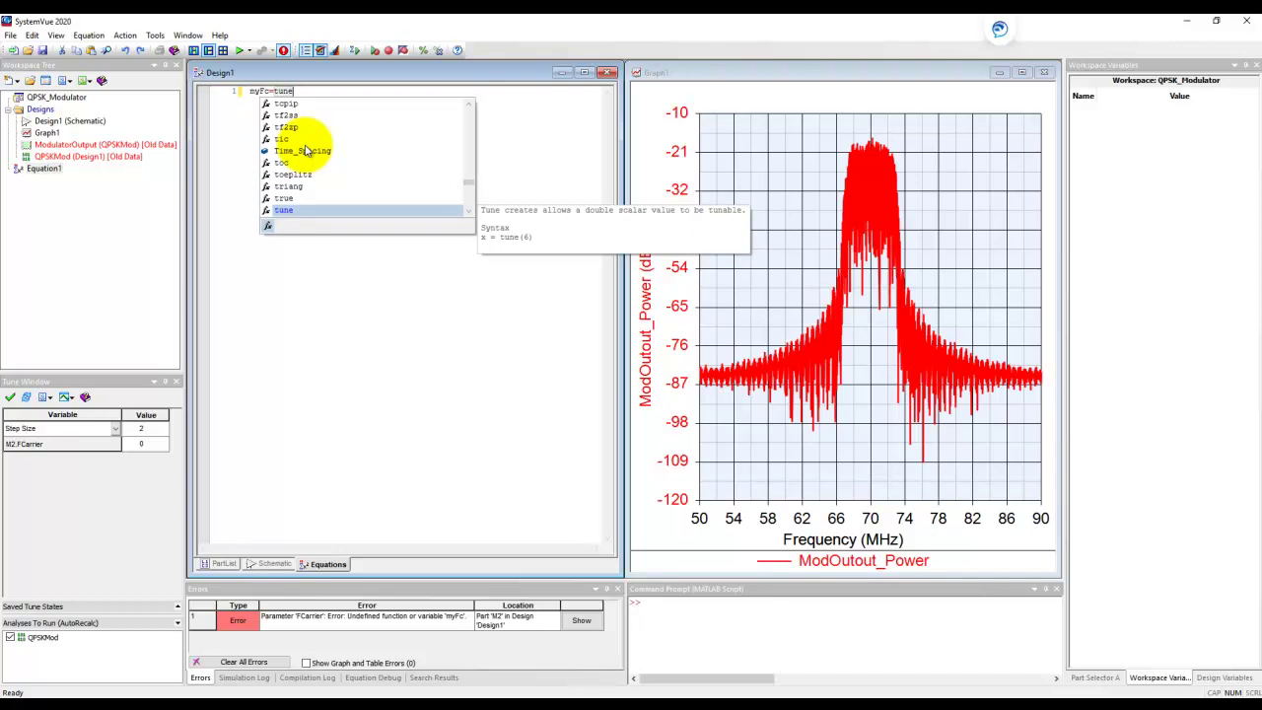
pyautogui.write('(70')
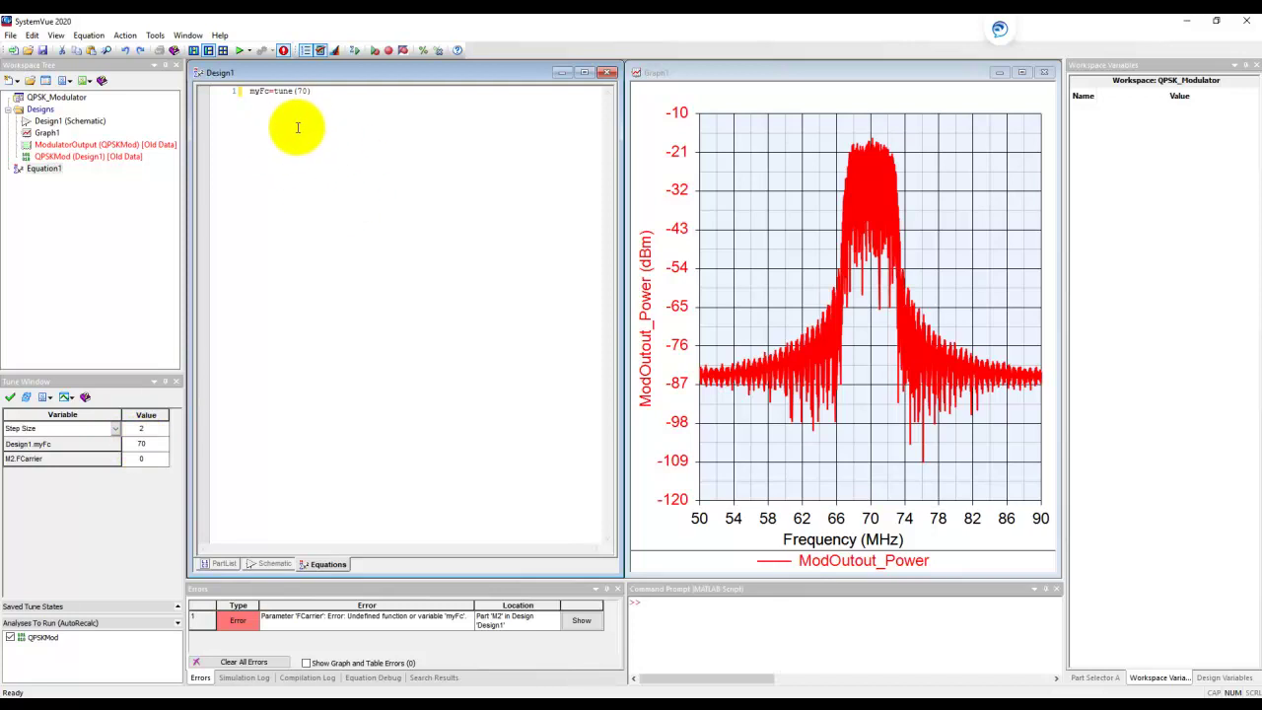
pyautogui.rightClick(297, 128)
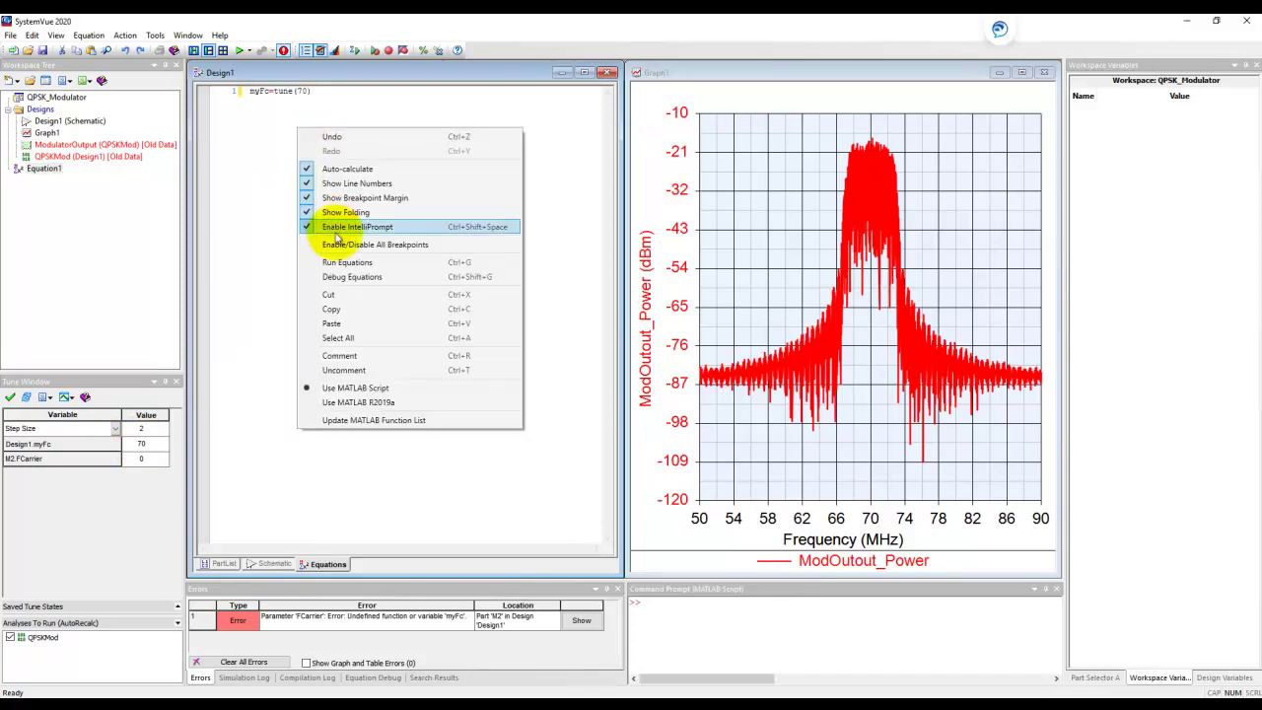
pyautogui.click(276, 263)
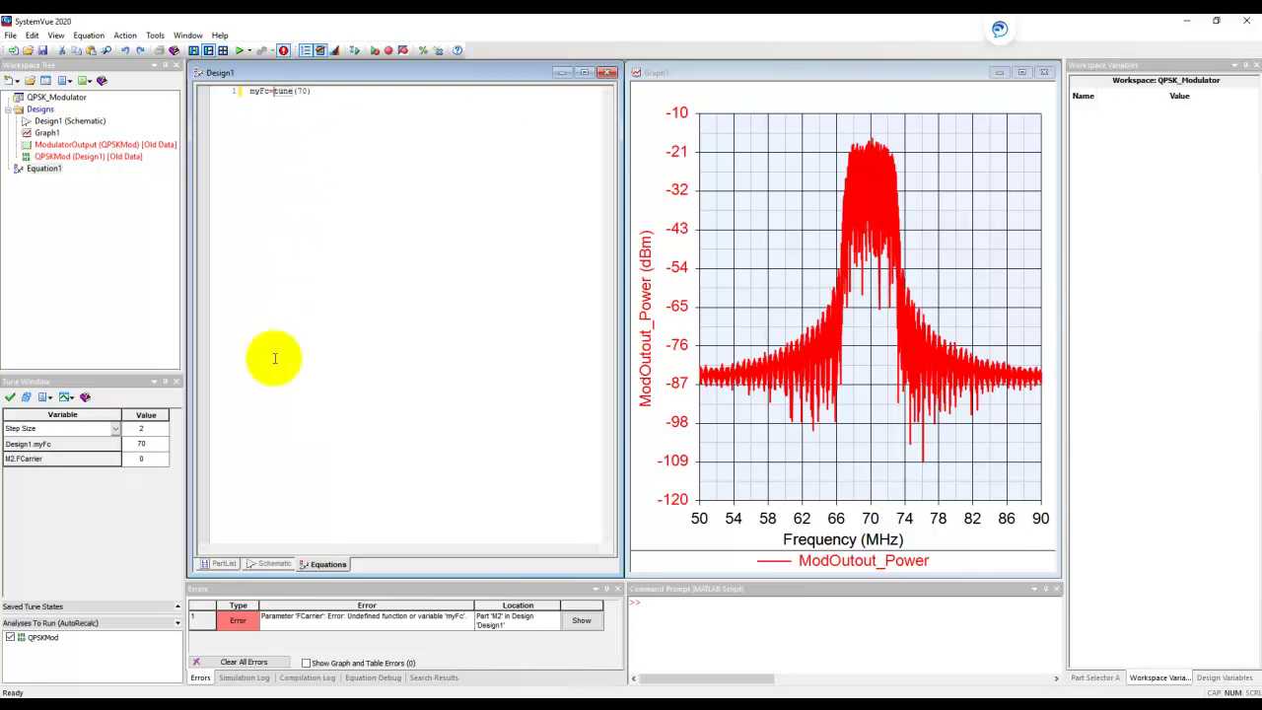
# - In the Tune Window, set Design1.myFc to 70, then step it up to 76
pyautogui.click(265, 563)
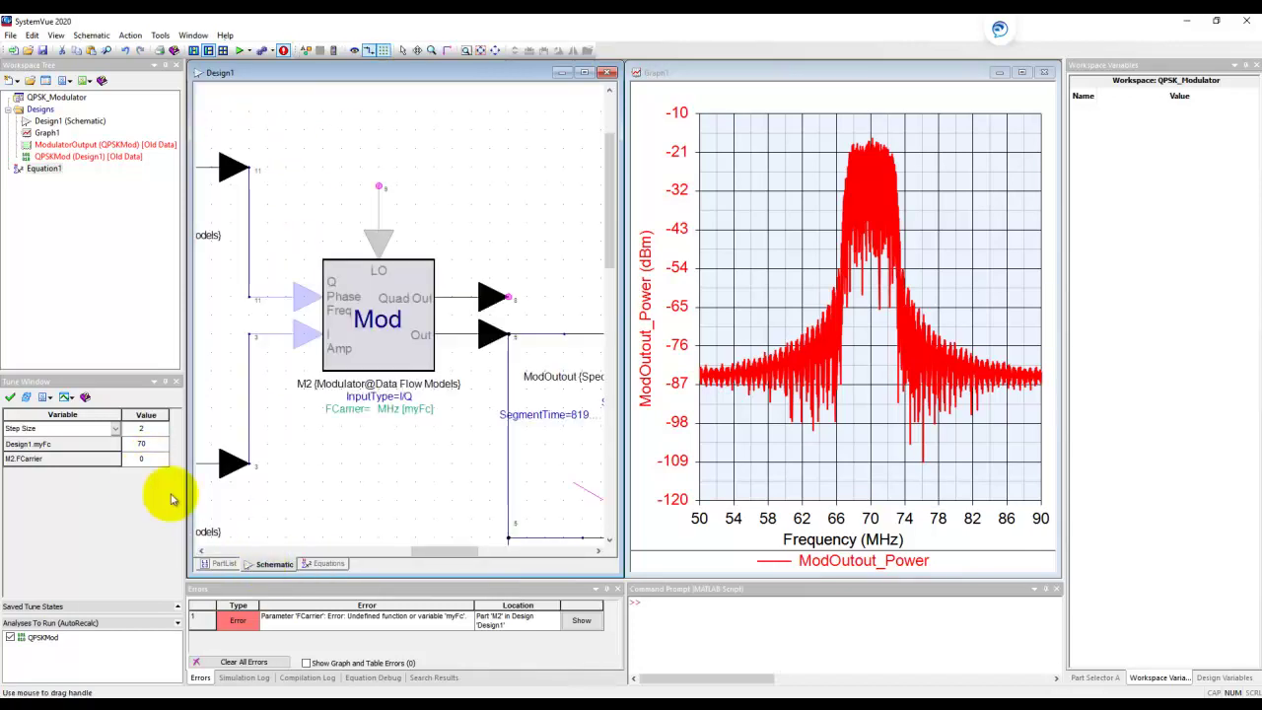
pyautogui.click(148, 445)
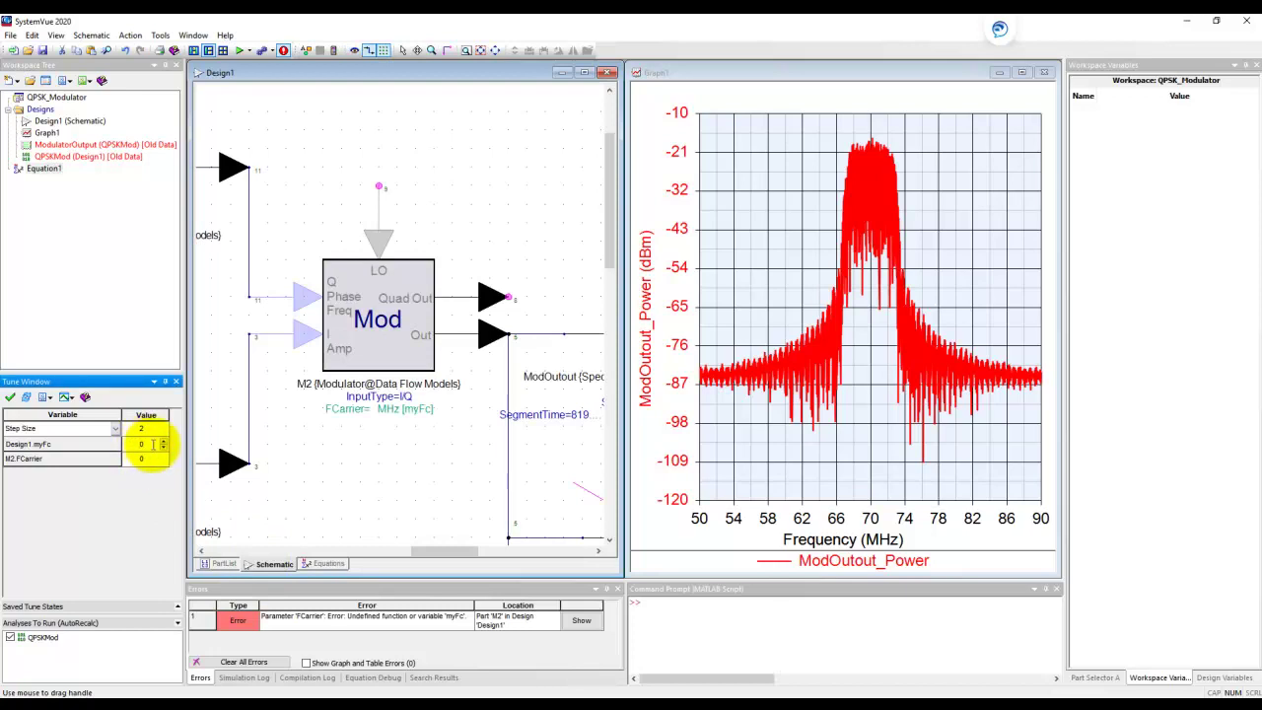
pyautogui.doubleClick(135, 445)
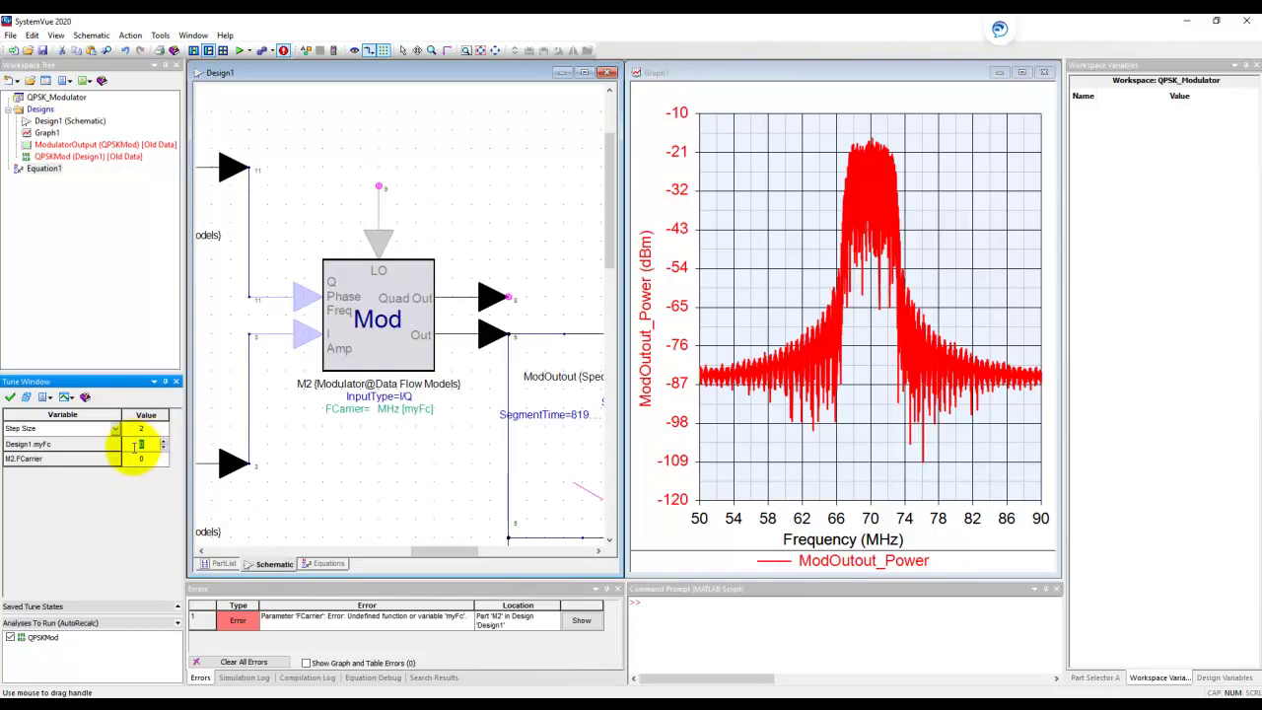
pyautogui.write('70')
pyautogui.press('Return')
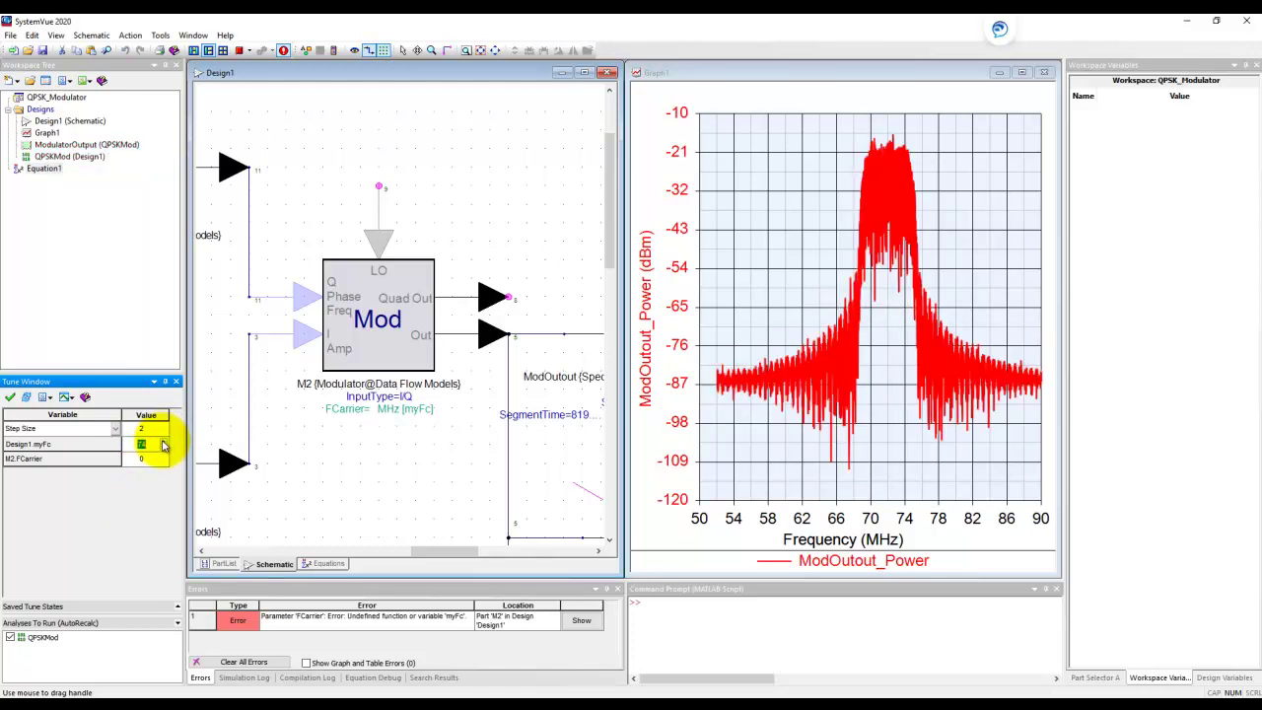
pyautogui.click(164, 442)
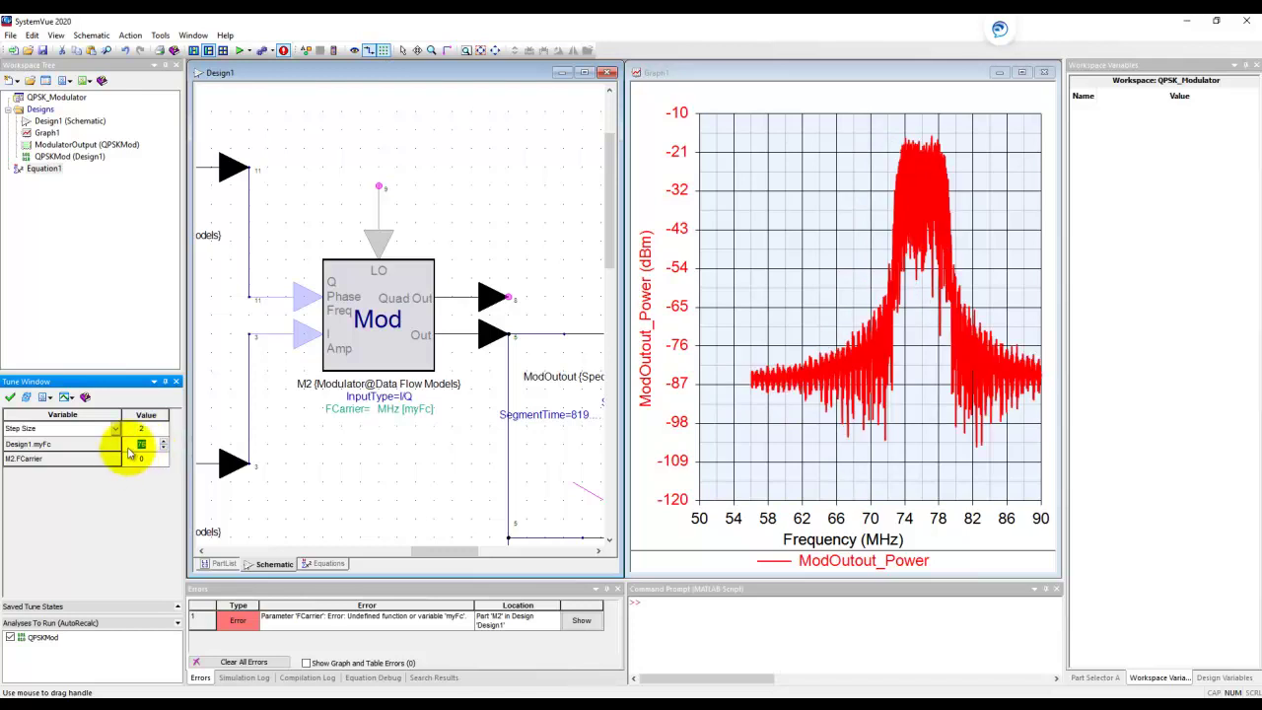
# - Confirm the Equations page shows myFc=tune(76), then zoom the schematic to fit
pyautogui.click(321, 563)
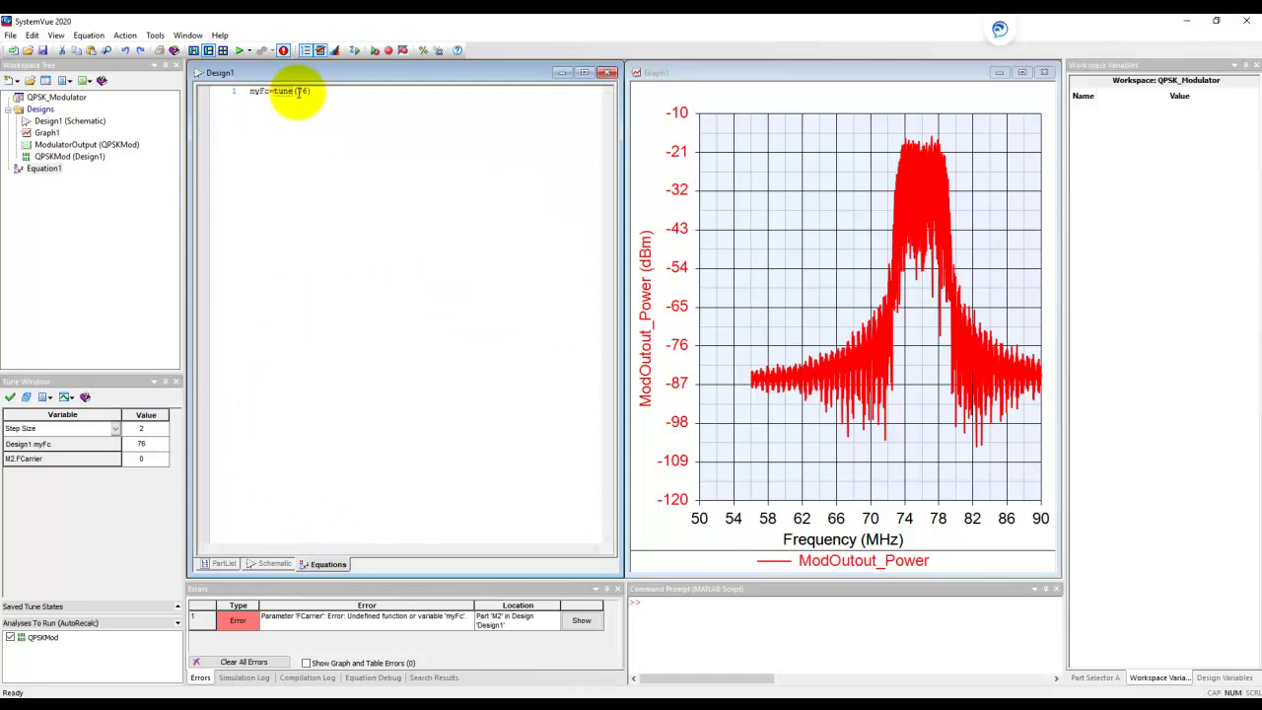
pyautogui.click(272, 563)
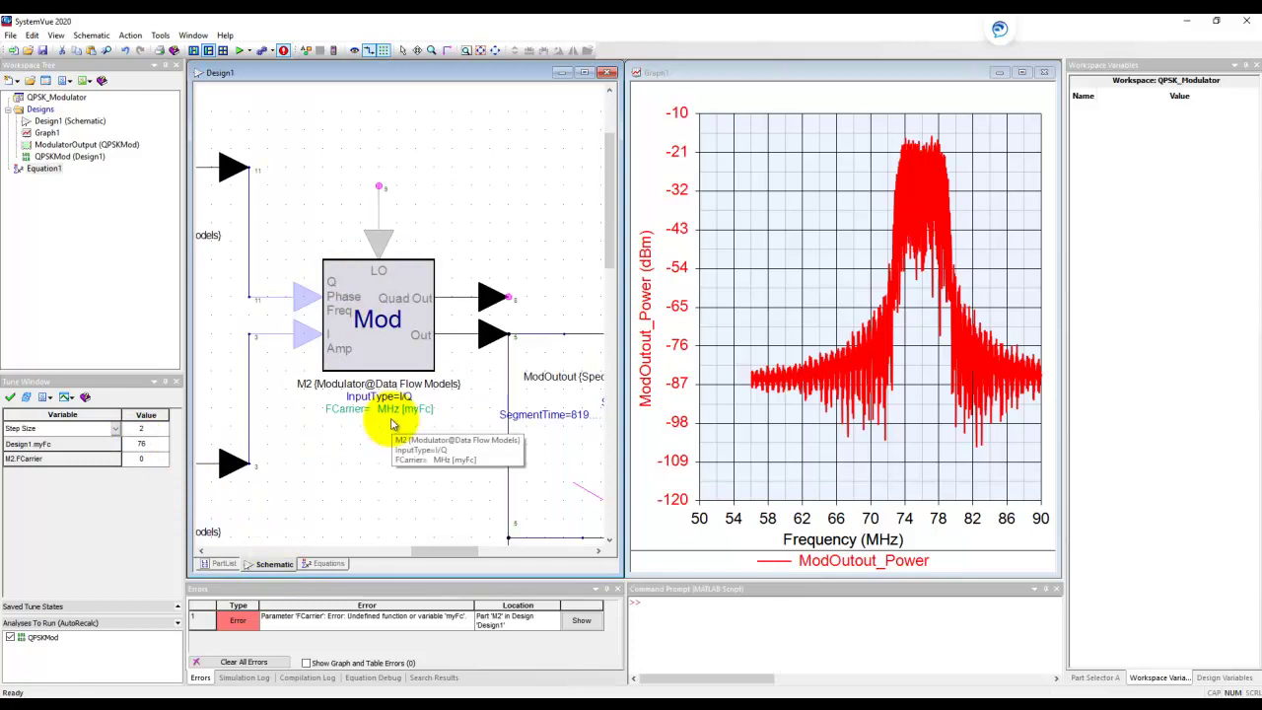
pyautogui.click(493, 50)
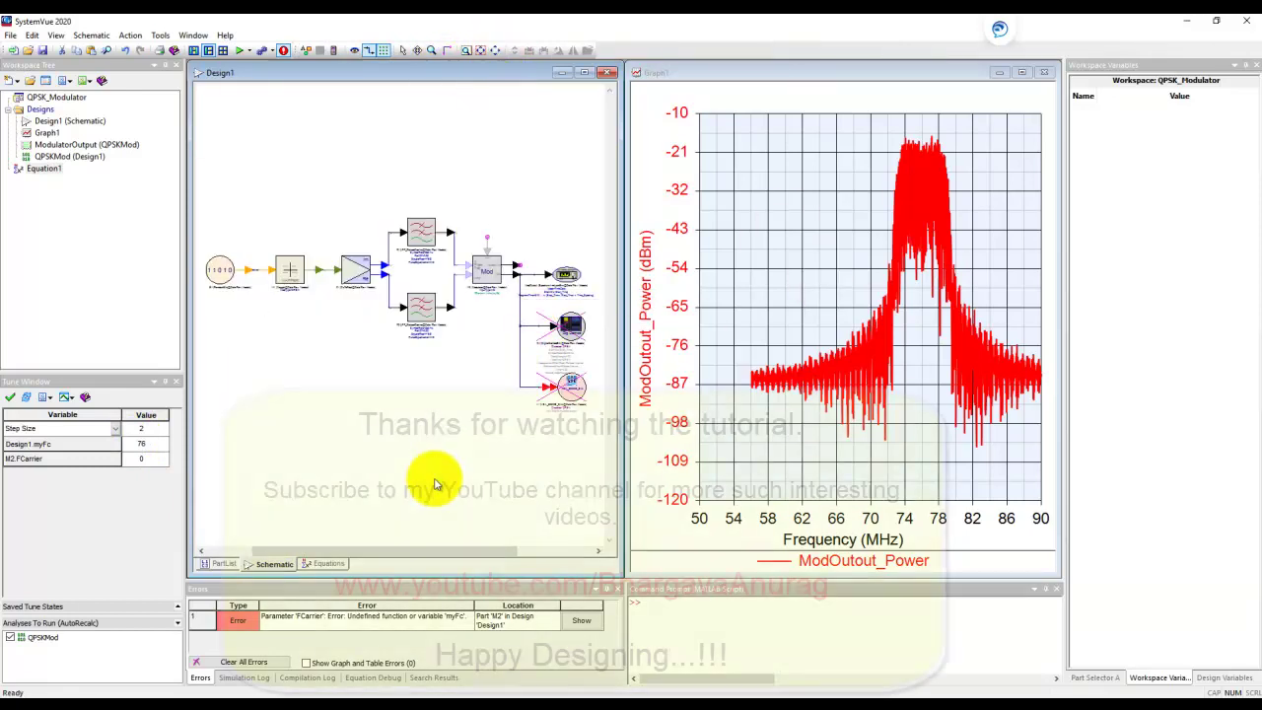